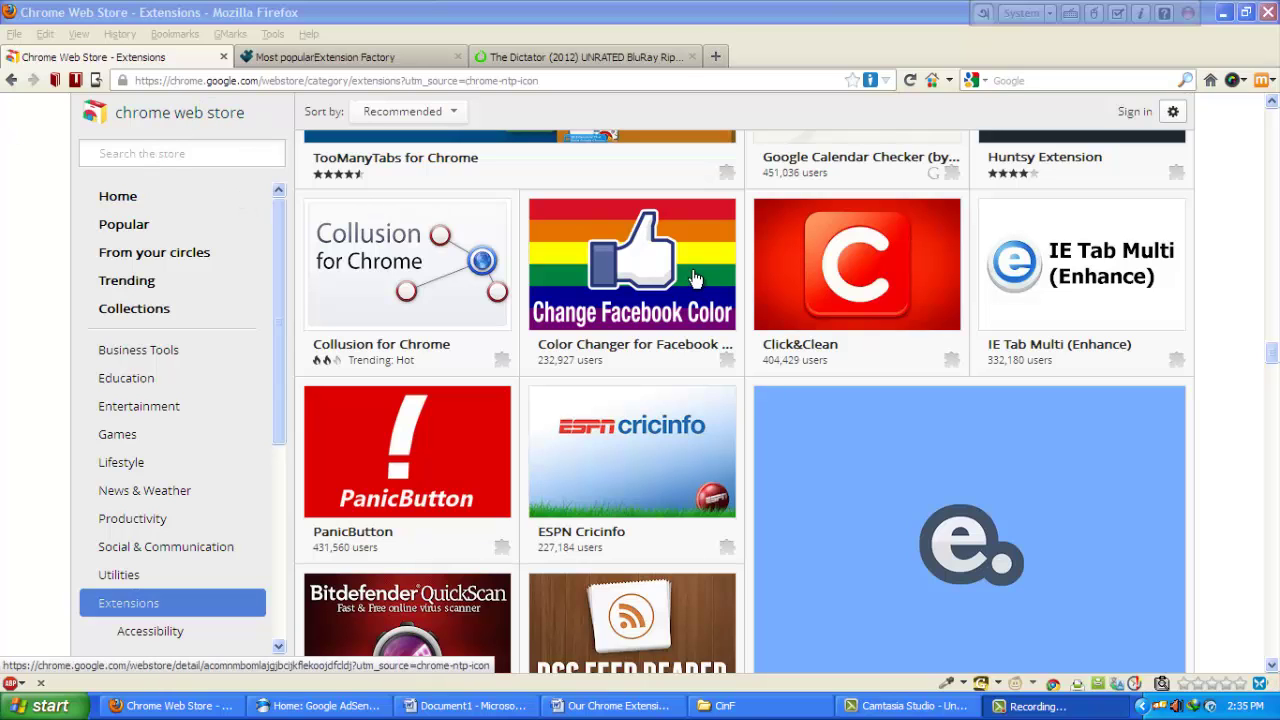
Show the ESPN Cricinfo tile's description card in the Chrome Web Store Extensions listings.
mouse_move(706, 343)
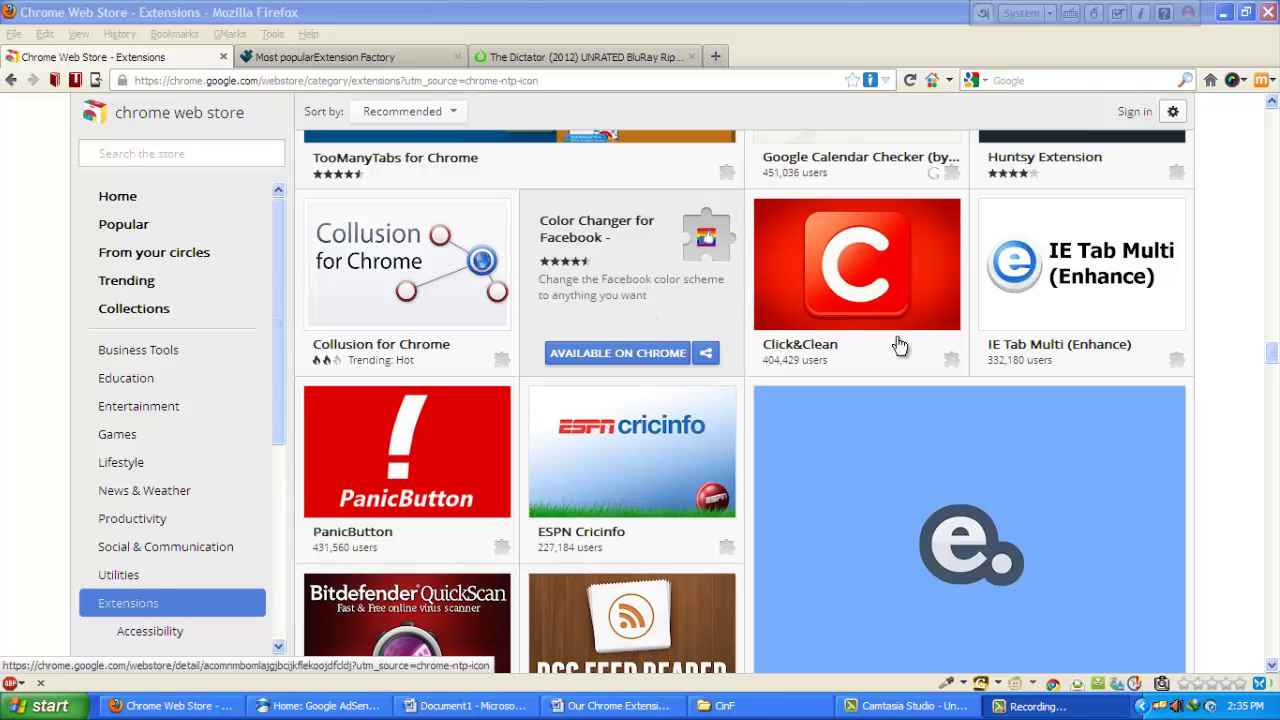
mouse_move(1271, 355)
left_mouse_down()
mouse_move(1260, 303)
mouse_move(1266, 361)
left_mouse_up()
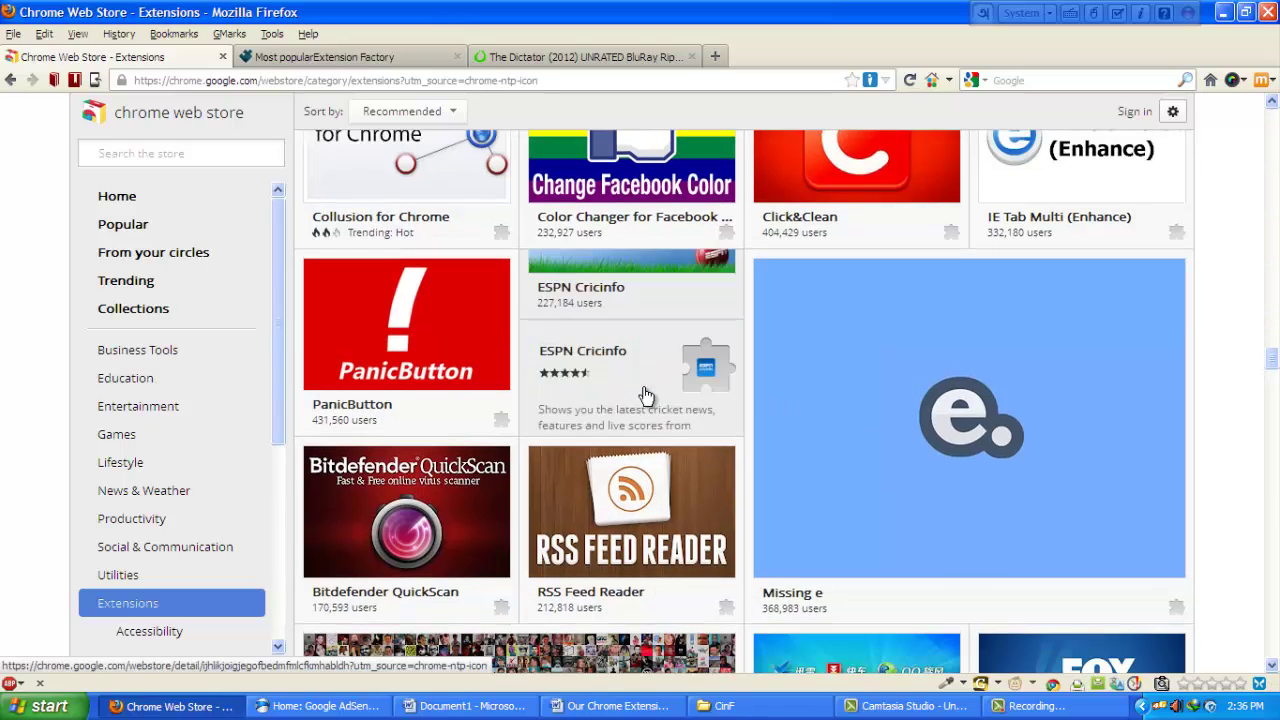
Open ESPN Cricinfo's store detail page and select its full URL in the address bar.
mouse_move(657, 364)
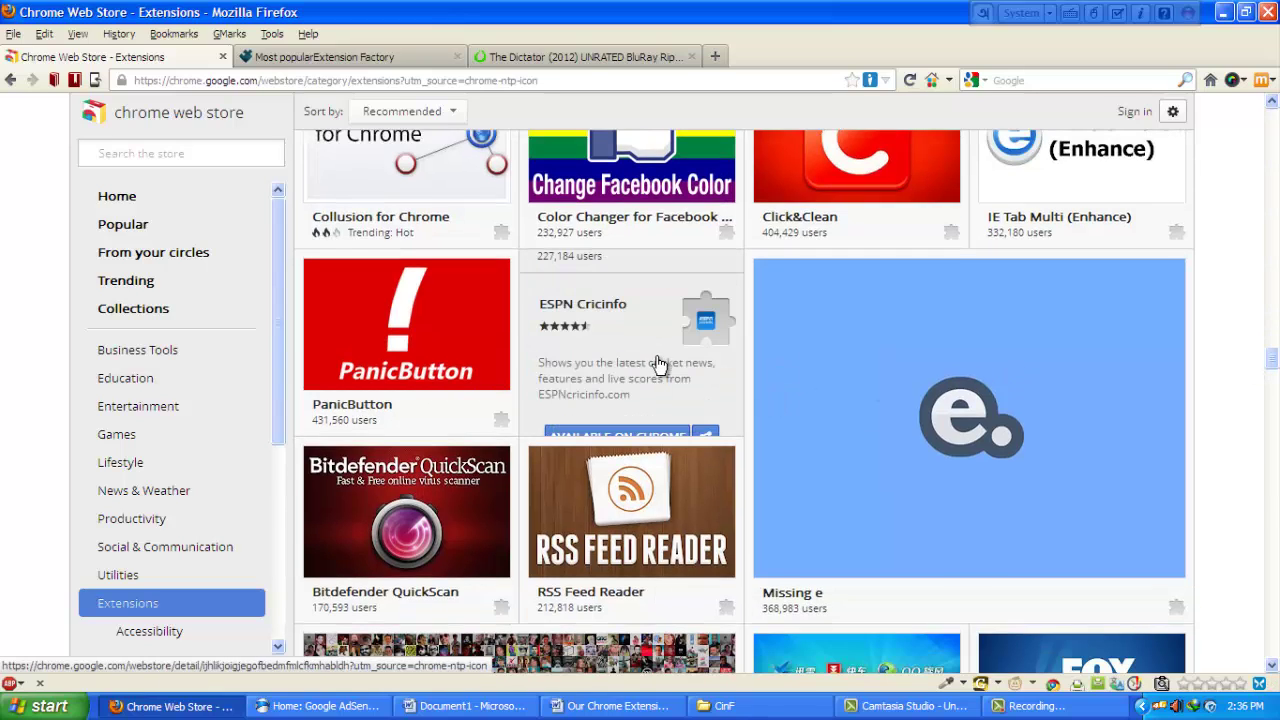
left_click(683, 381)
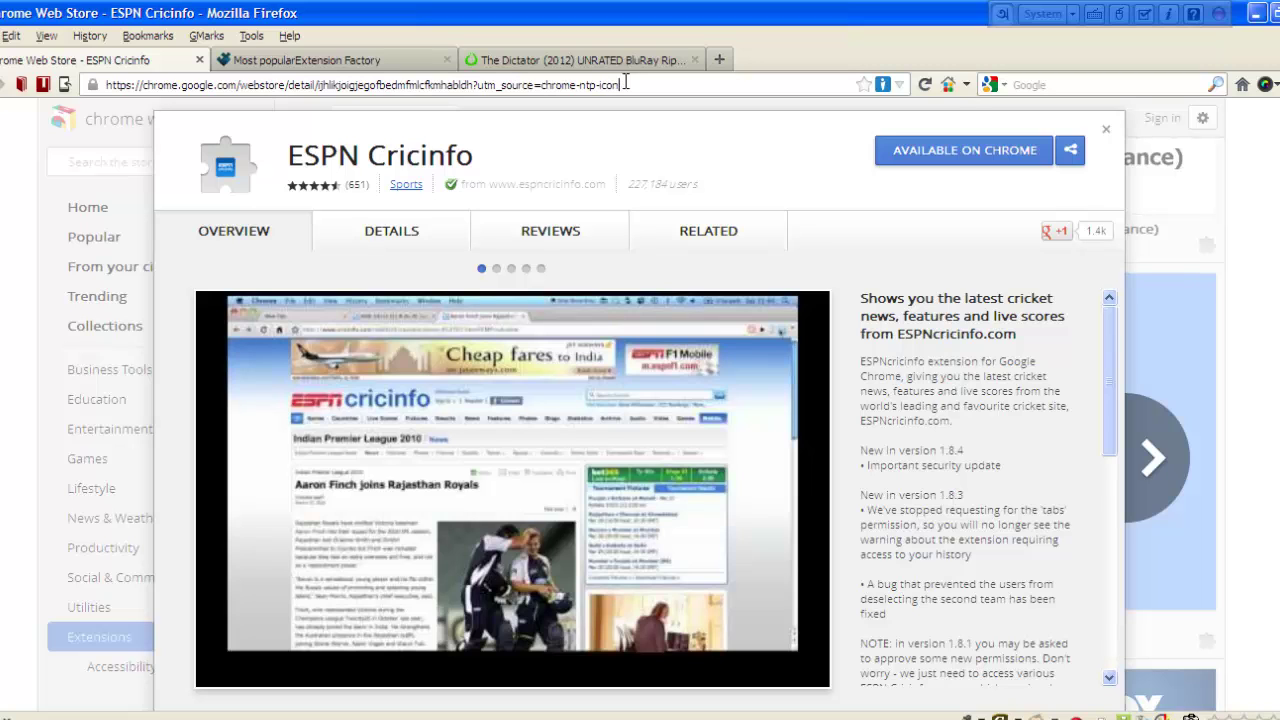
left_click_drag(627, 84, 90, 57)
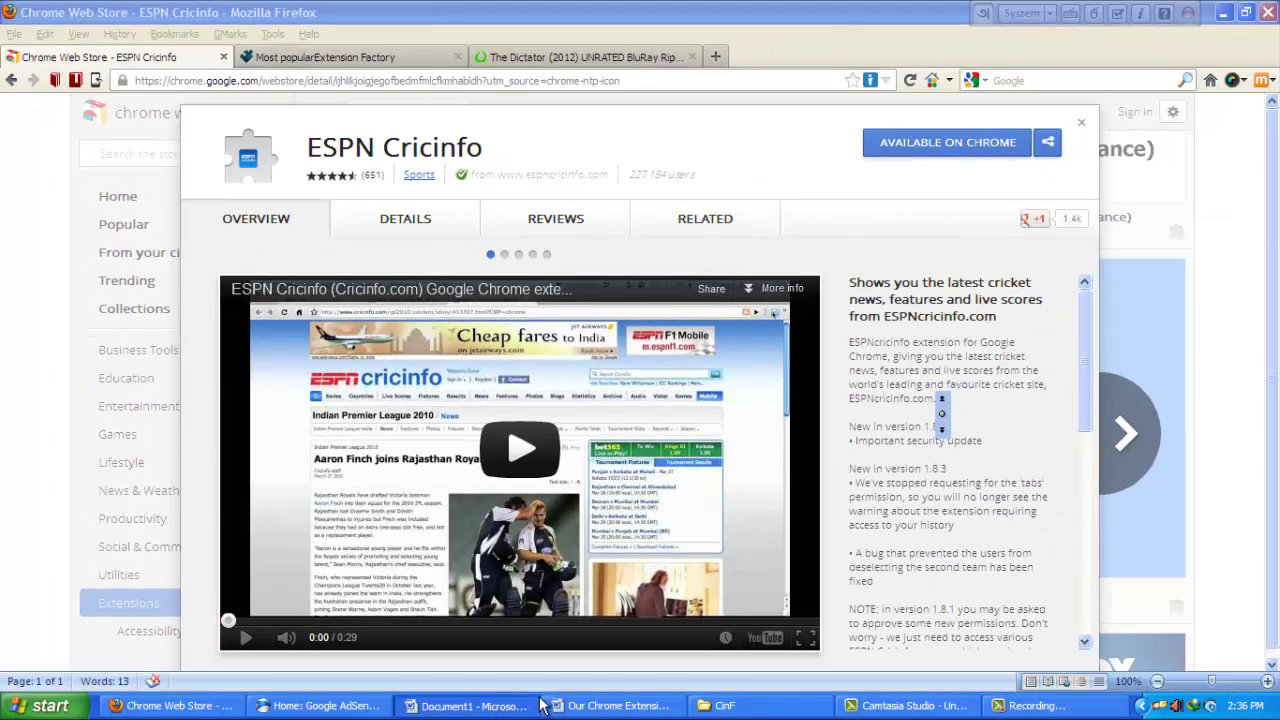
left_click(575, 705)
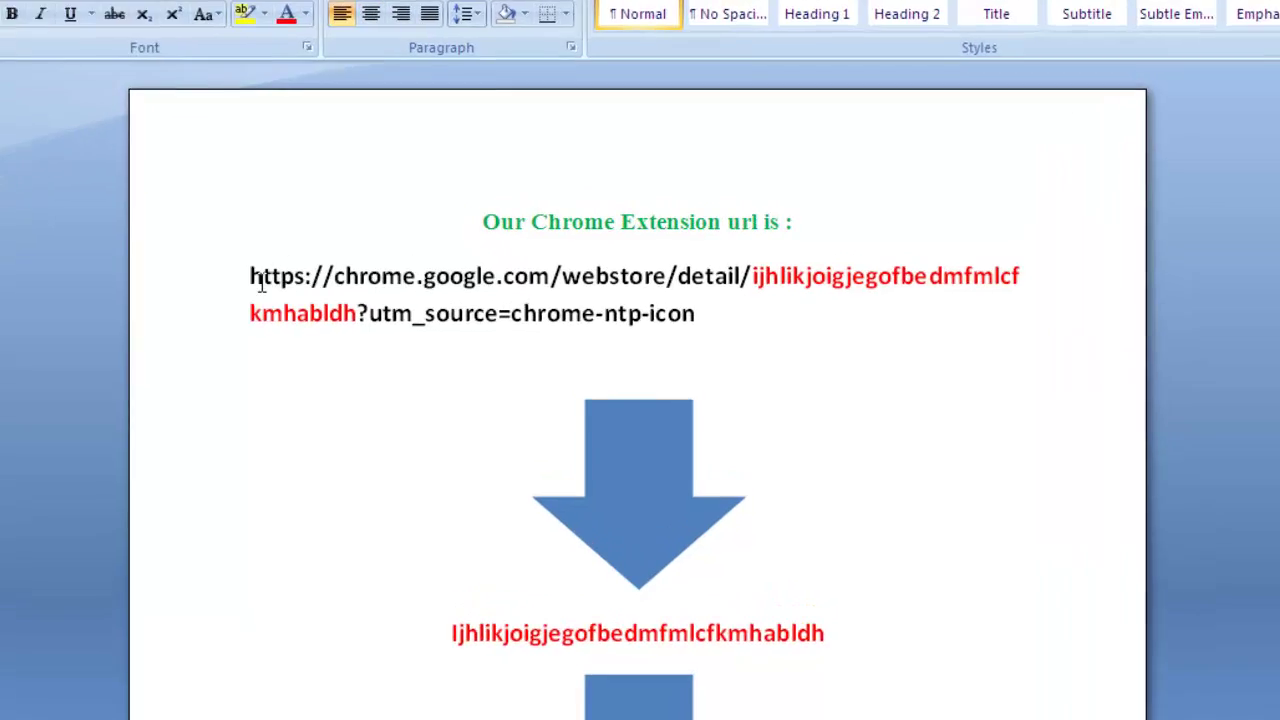
Make trial selections over the pasted URL and red extension ID in Word.
left_click_drag(341, 293, 655, 311)
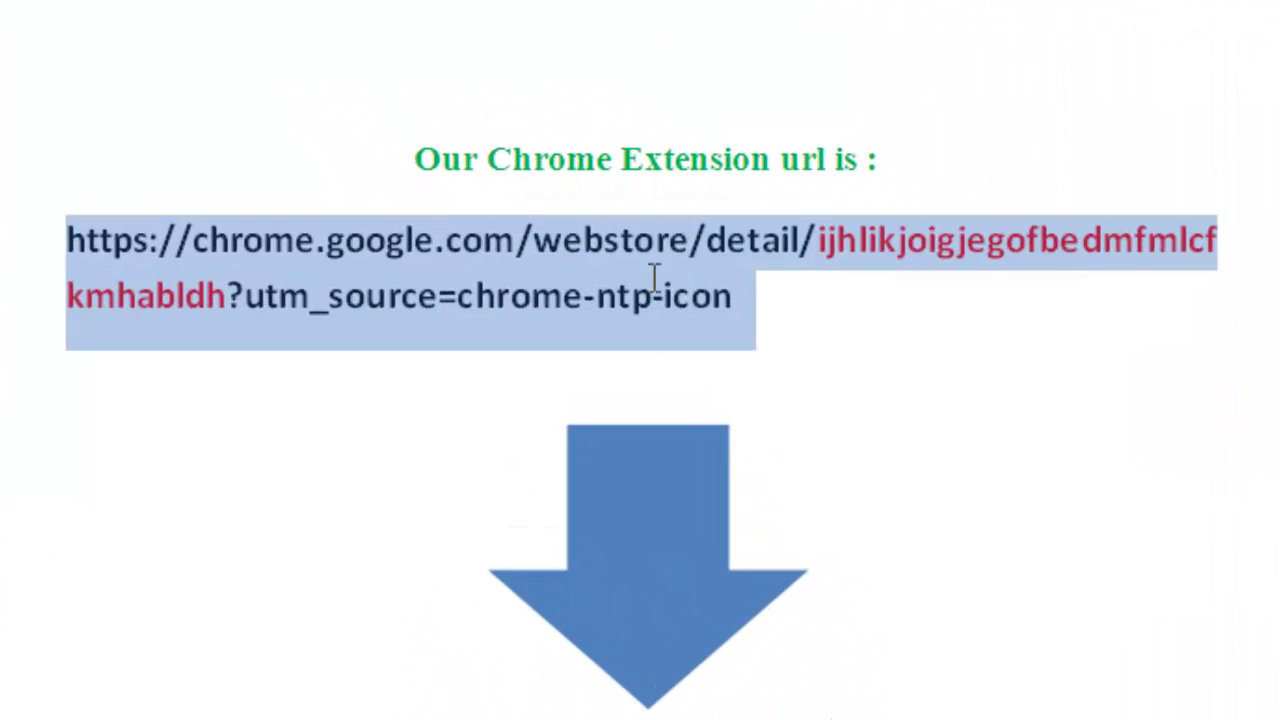
left_click(457, 295)
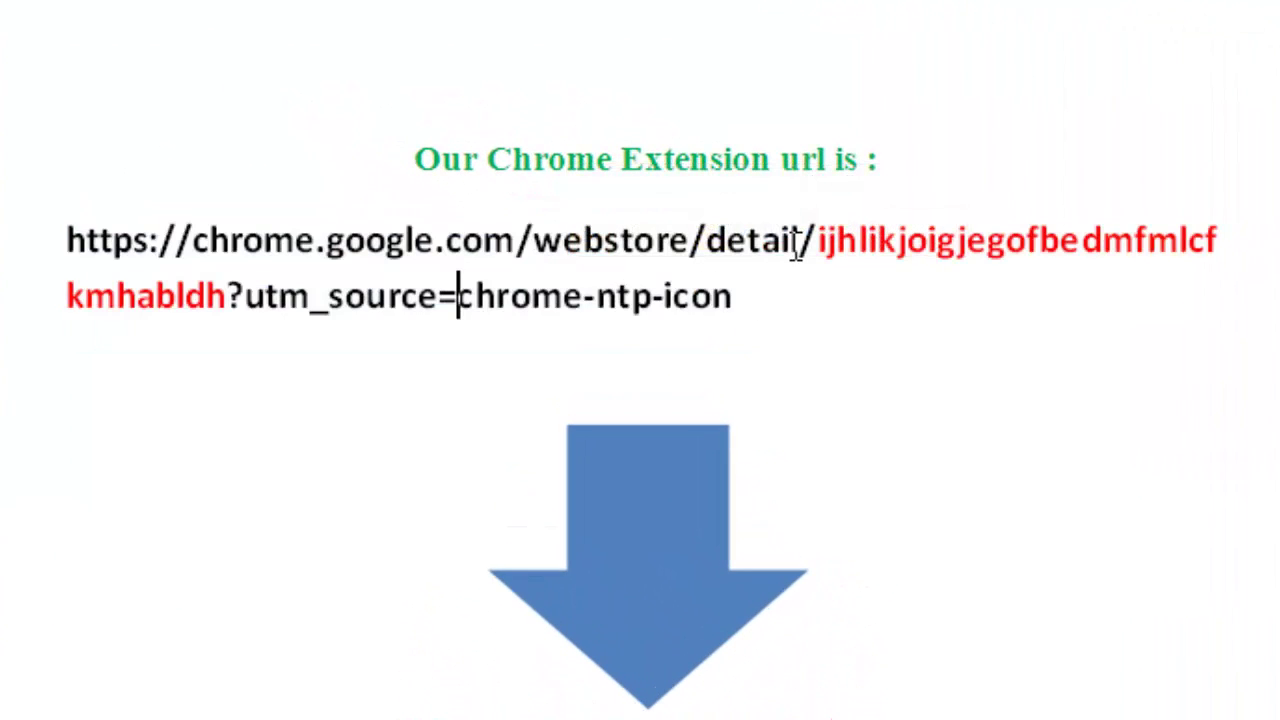
left_click_drag(816, 240, 1086, 242)
left_click_drag(1178, 242, 884, 242)
left_click(858, 242)
left_click_drag(70, 240, 434, 240)
left_click(586, 298)
left_click(208, 297)
left_click(264, 298)
Delete the '?utm_source=chrome-ntp-icon' suffix and select the extension ID after 'detail/'.
left_click_drag(228, 298, 686, 304)
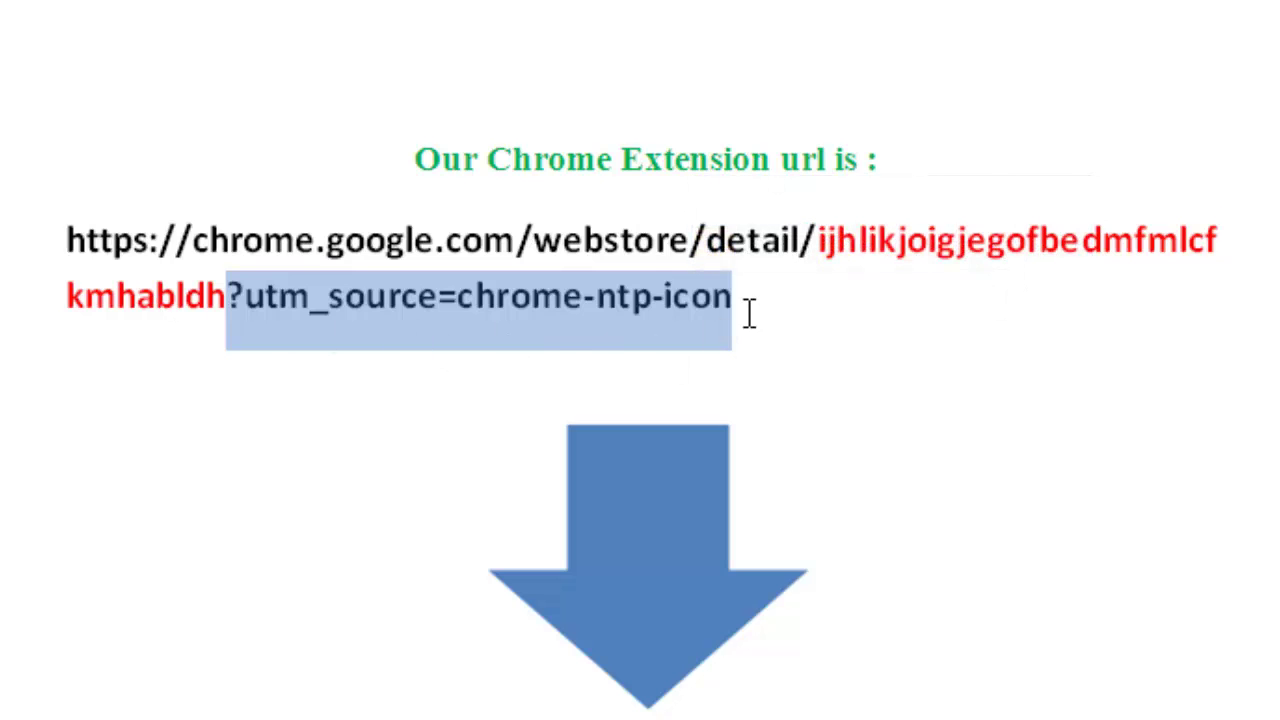
left_click_drag(760, 292, 231, 288)
key("Delete")
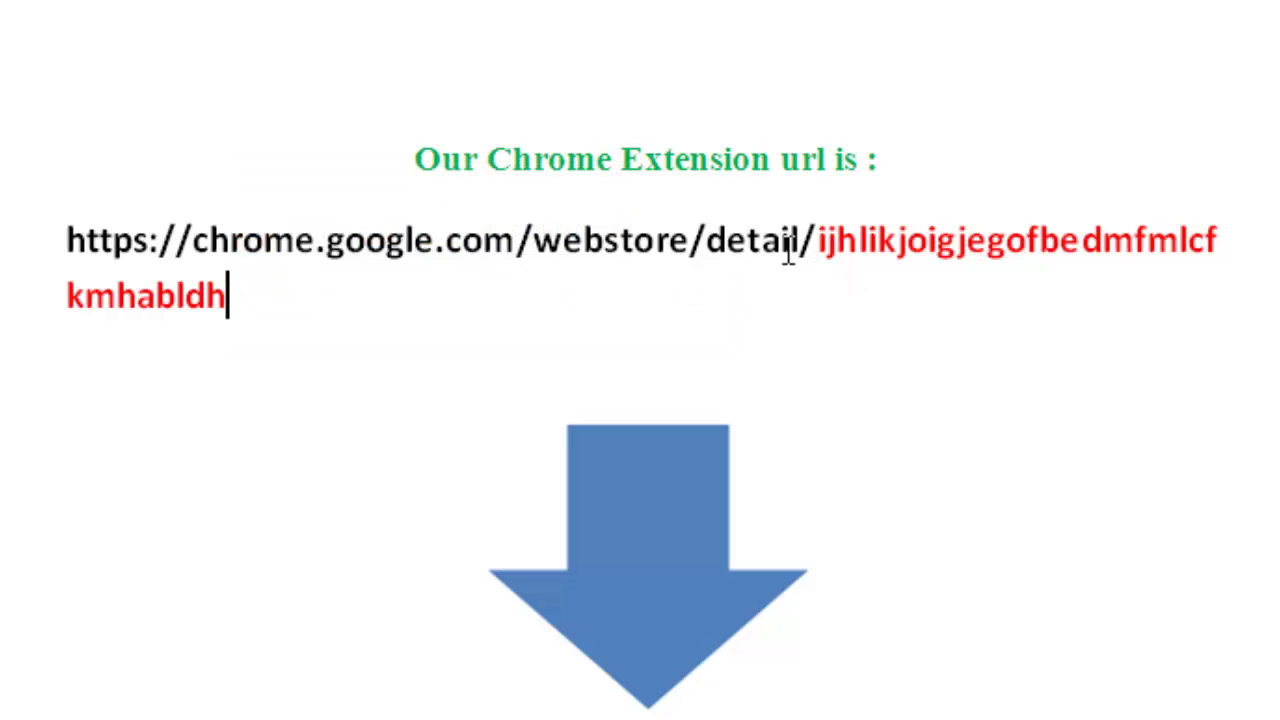
left_click(820, 252)
left_click_drag(830, 252, 229, 308)
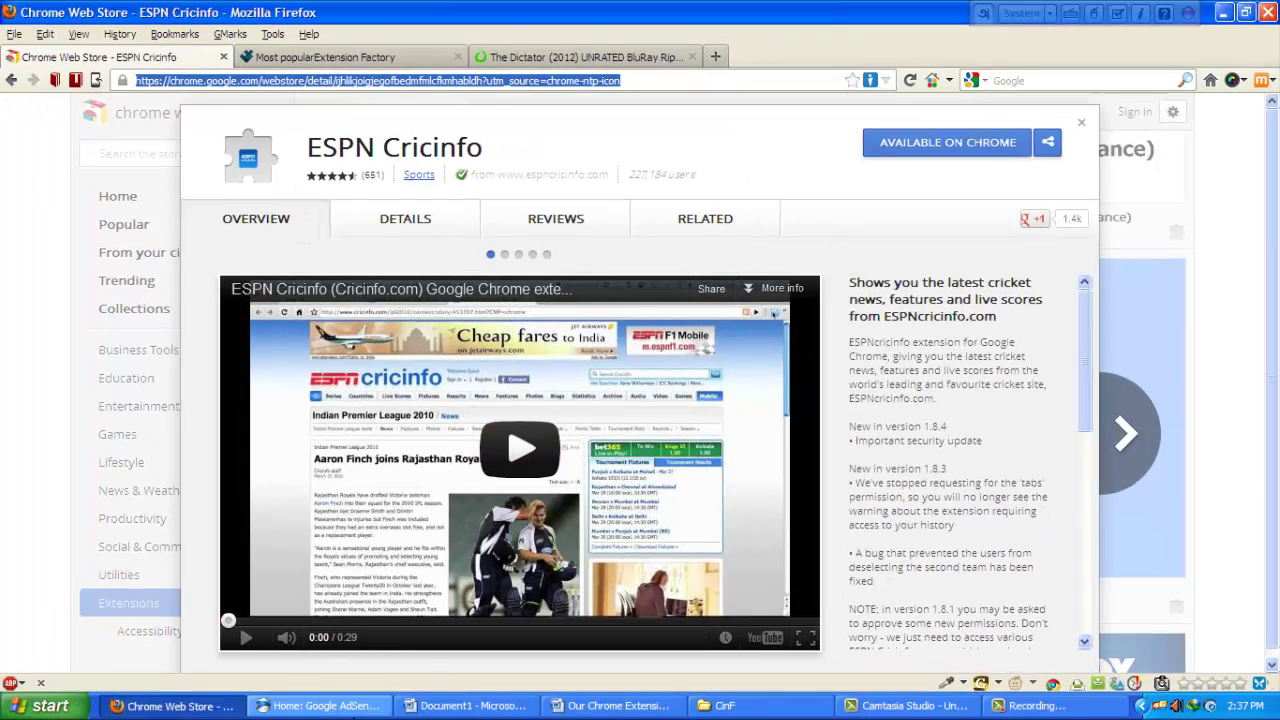
Return to the Word notes and select the red extension ID line.
left_click(345, 706)
left_click(403, 706)
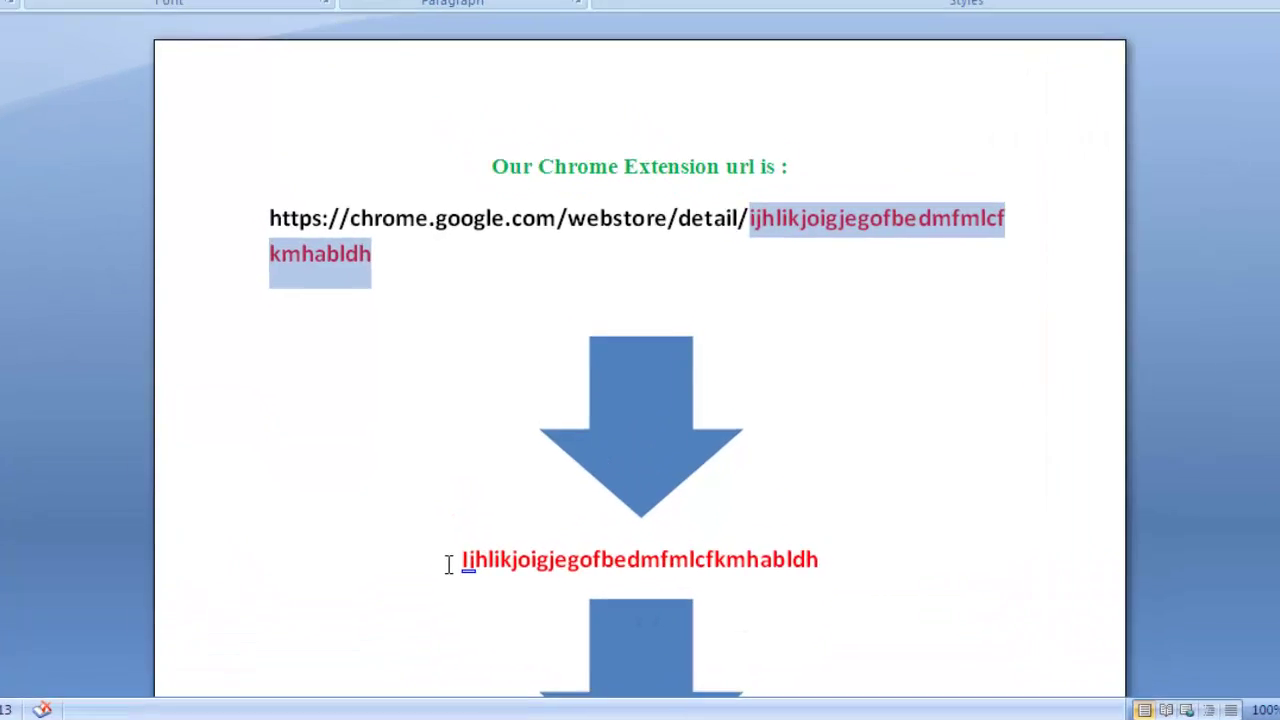
left_click_drag(487, 565, 772, 550)
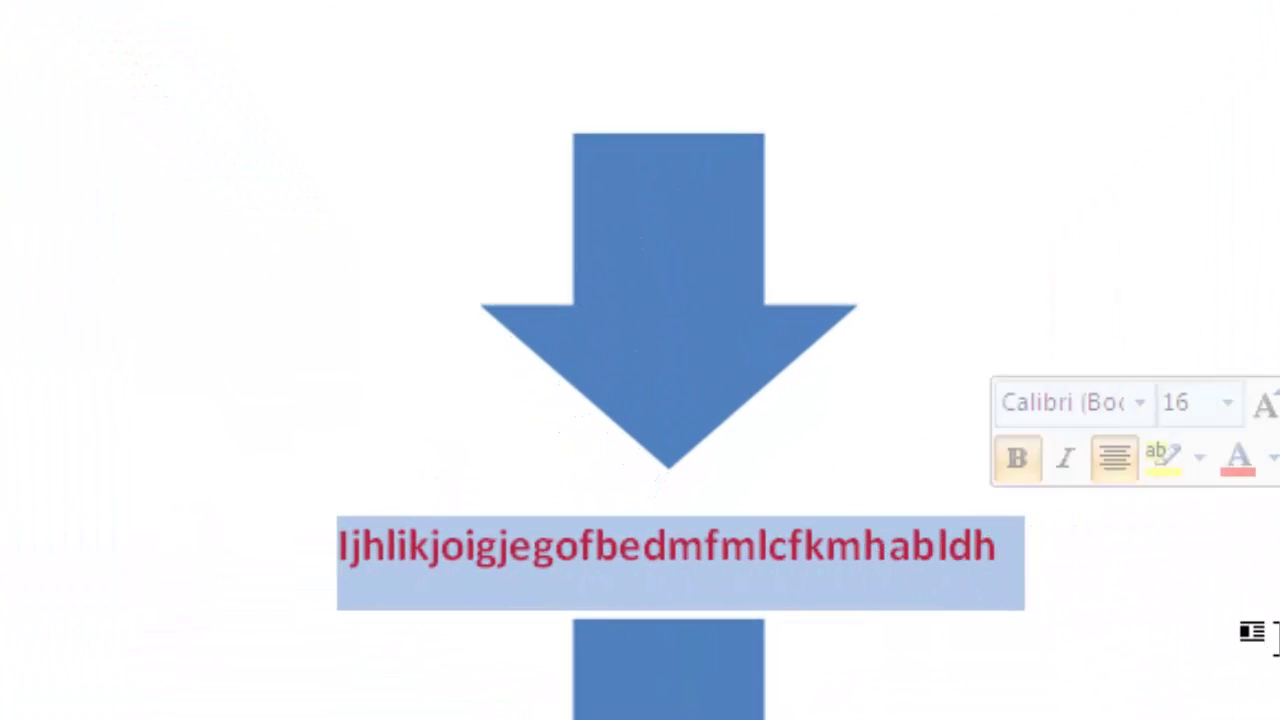
left_click(1230, 618)
scroll(1032, 543, "down", 2)
left_click_drag(1005, 200, 285, 167)
left_click(1074, 240)
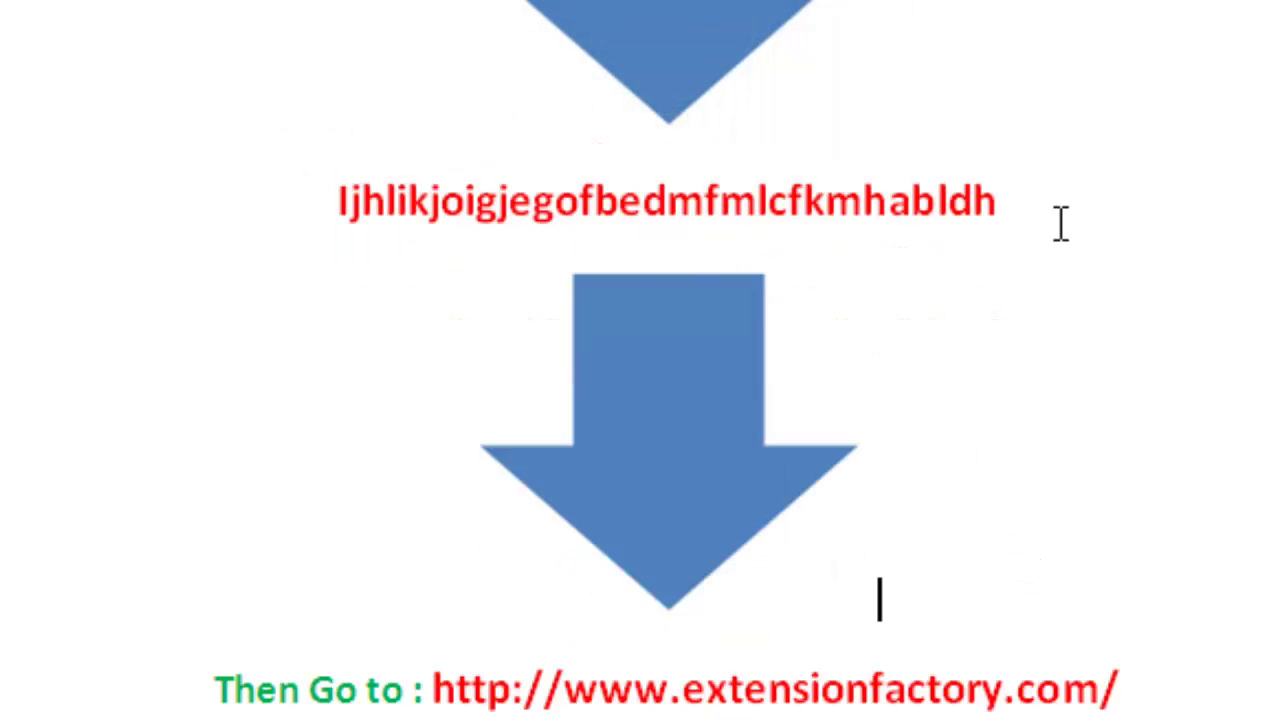
Select the extensionfactory.com address, then go to the Extension Factory tab in Firefox.
left_click_drag(1180, 689, 432, 693)
left_click(499, 691)
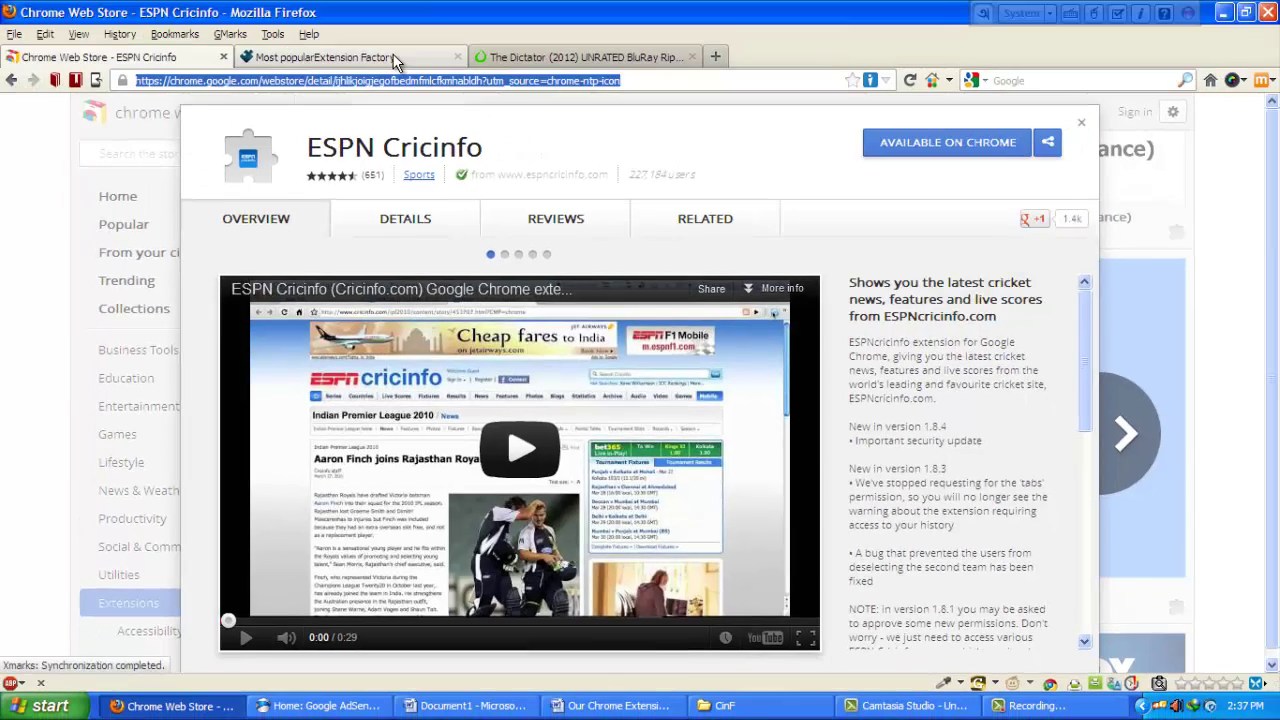
left_click(390, 58)
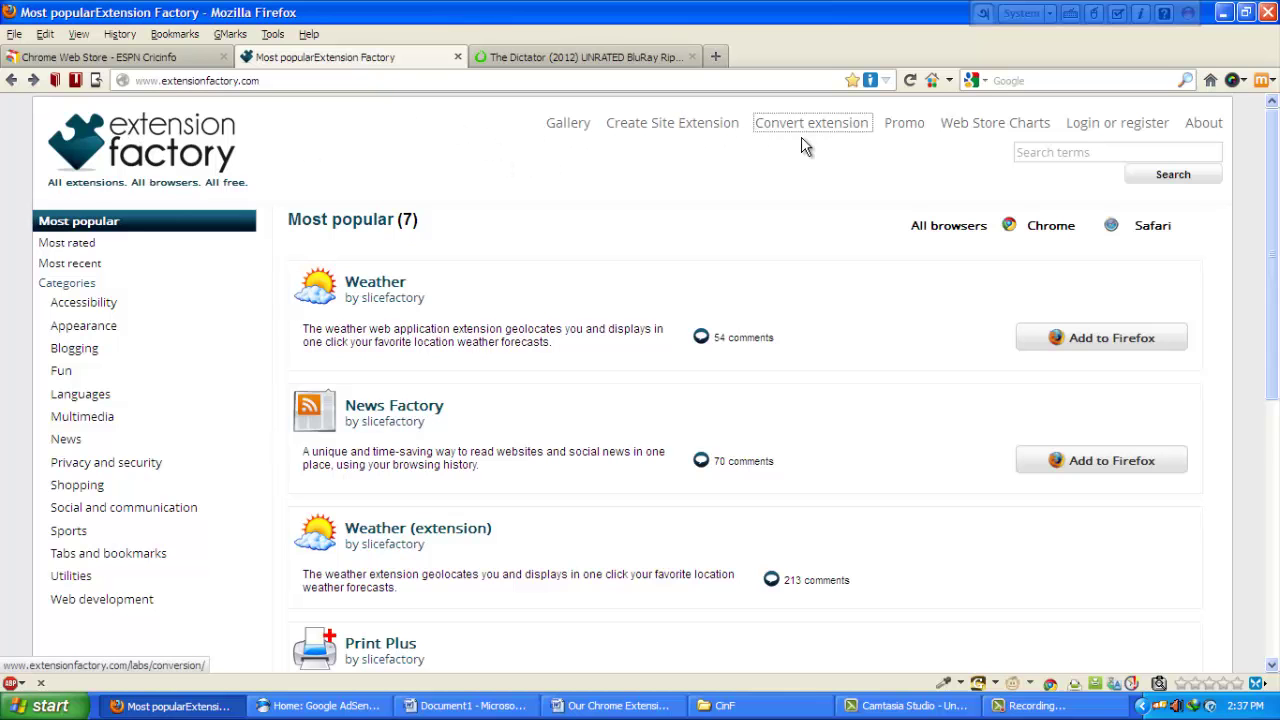
Open Extension Factory's Convert extension page and scroll to the Package URL field.
left_click(809, 126)
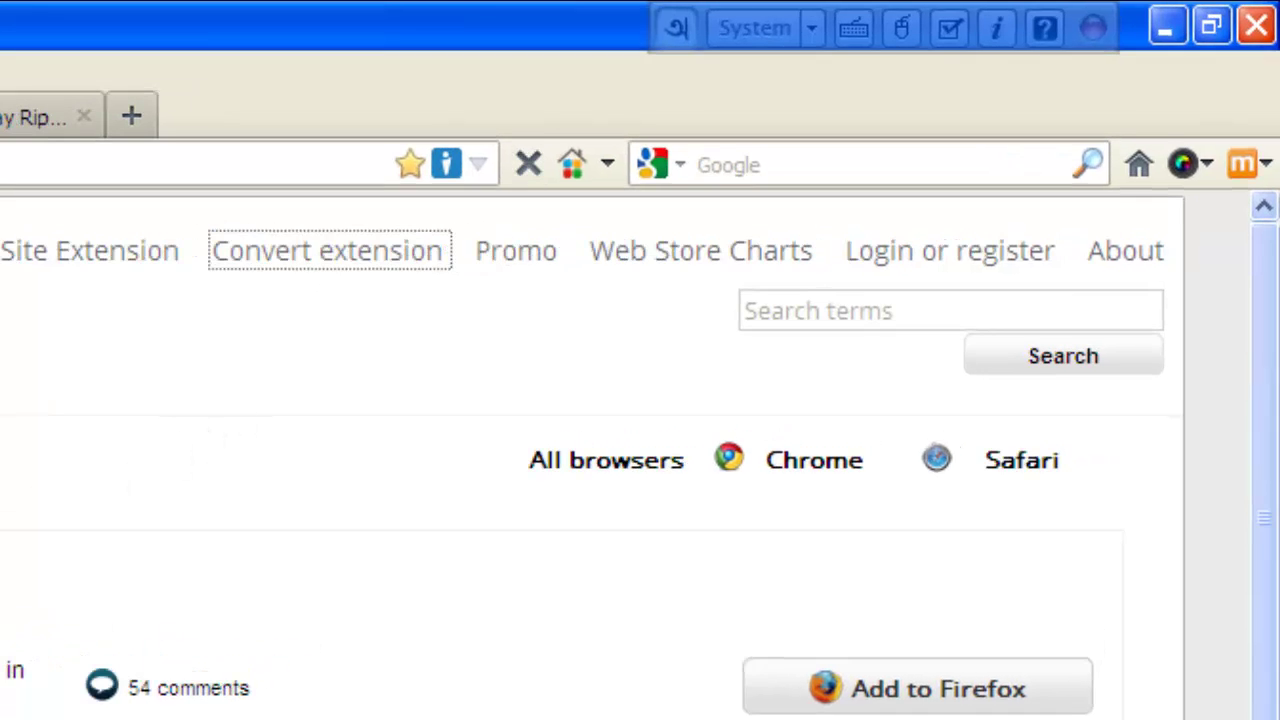
scroll(328, 270, "down", 8)
scroll(328, 270, "up", 8)
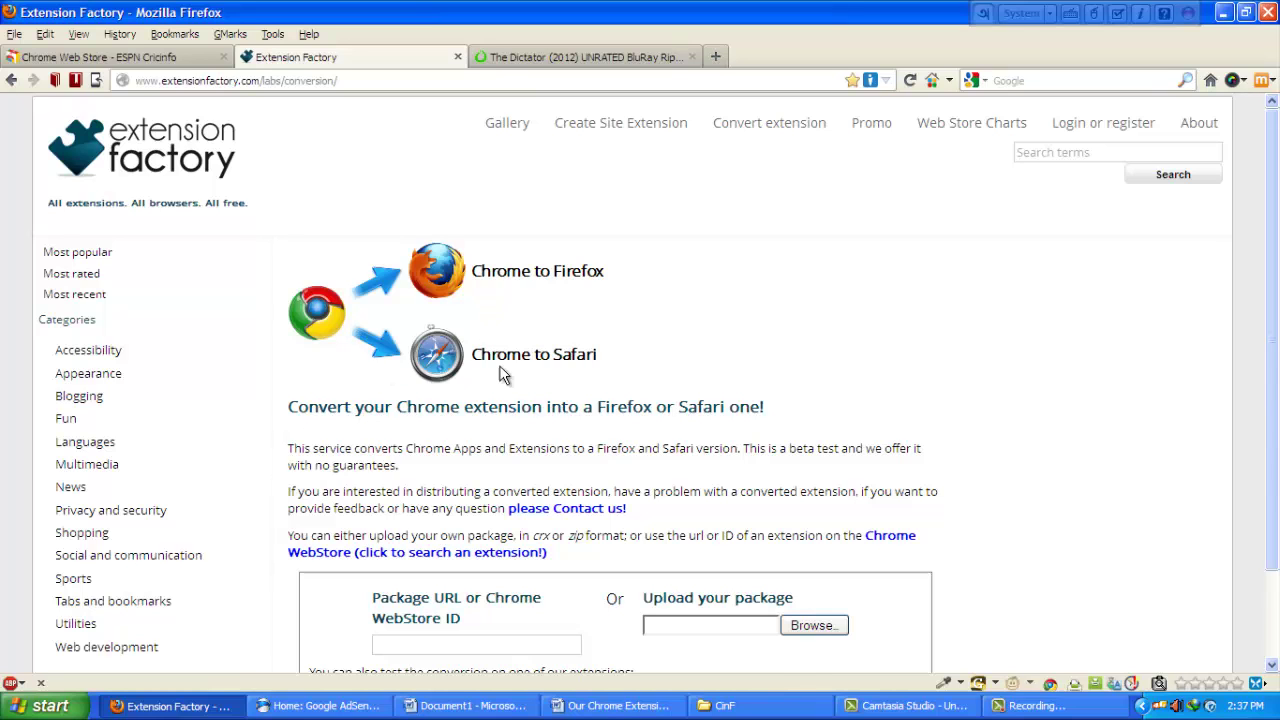
scroll(631, 530, "down", 2)
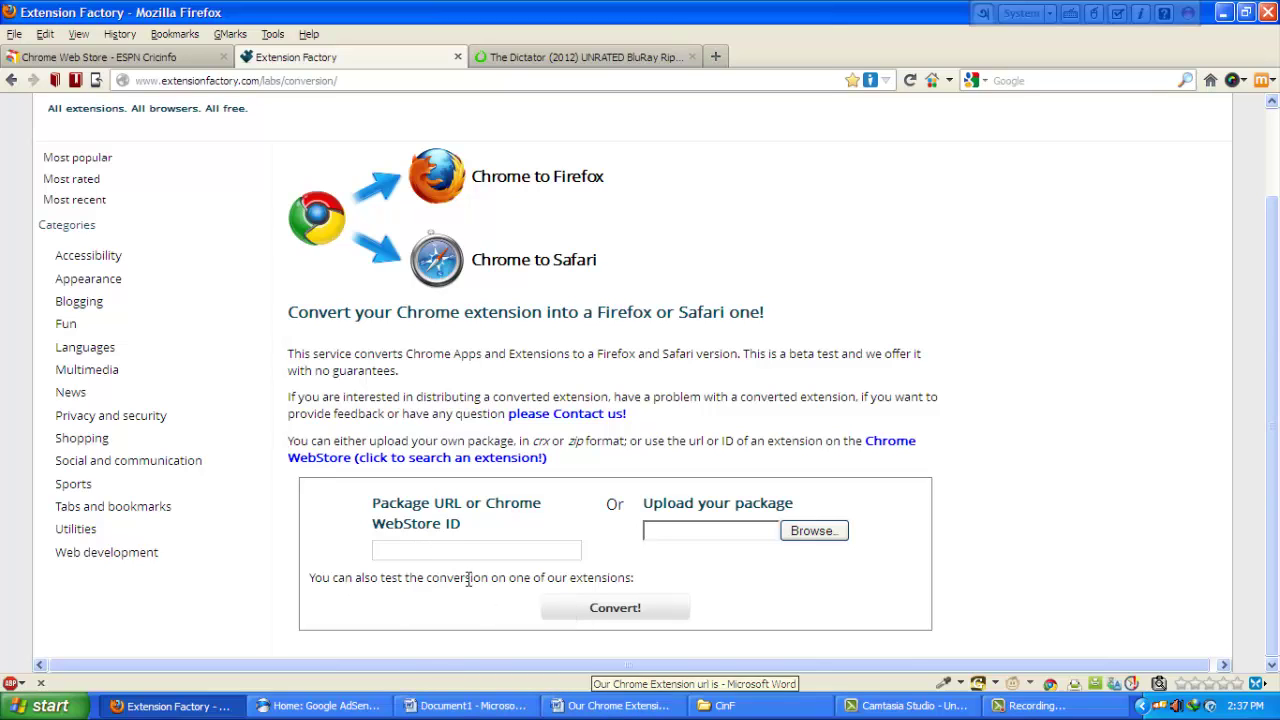
left_click(452, 706)
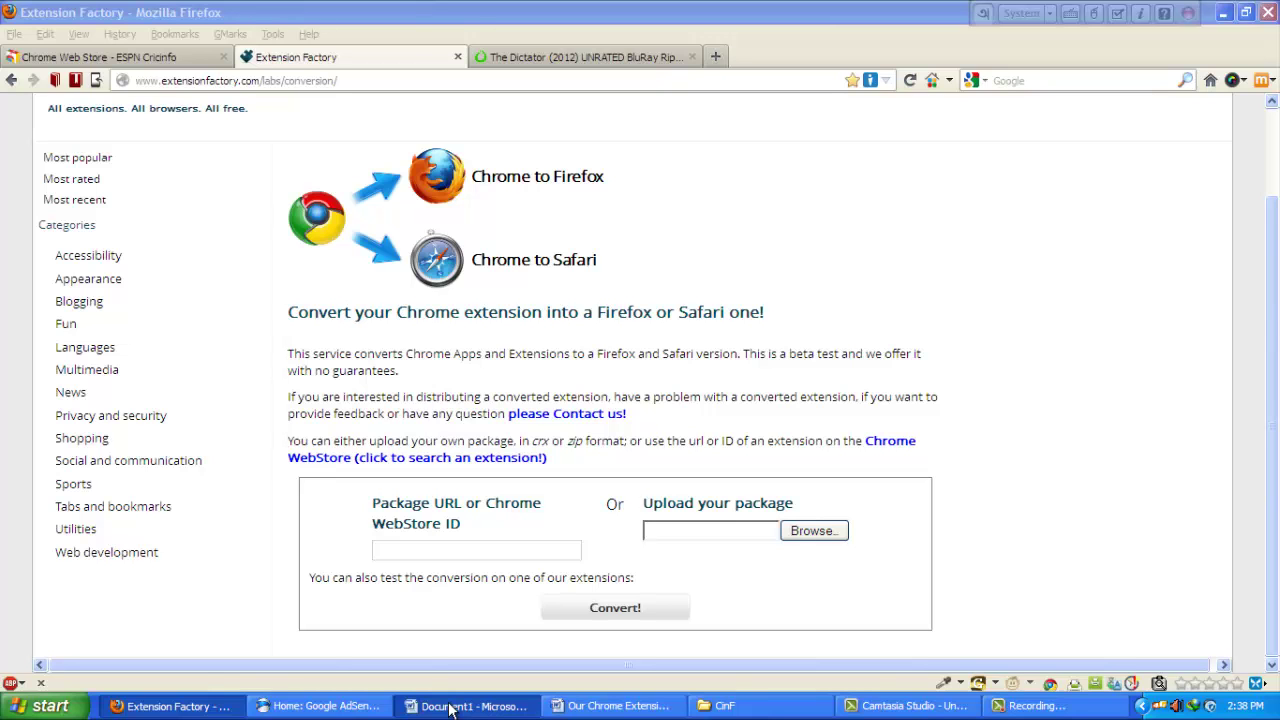
Select the red Chrome WebStore extension ID line in Word and copy it.
left_click(450, 707)
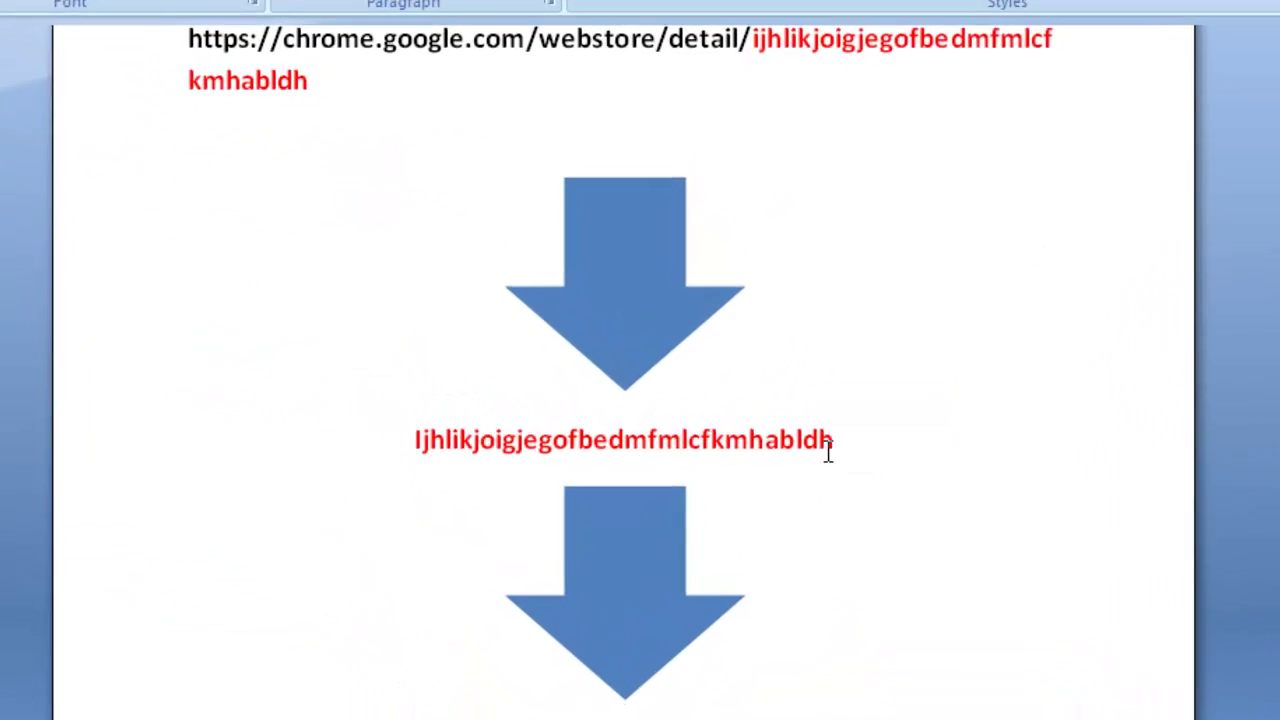
left_click_drag(771, 416, 427, 415)
key("ctrl+c")
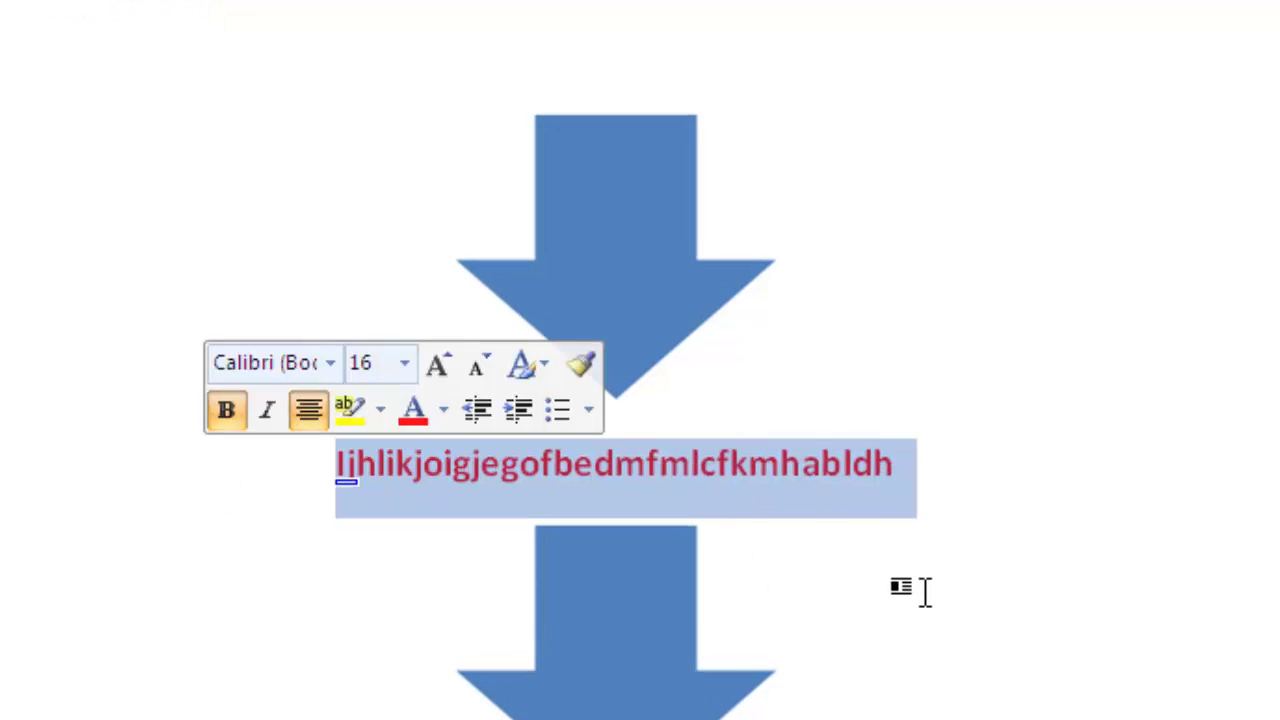
left_click(934, 483)
left_click_drag(894, 460, 335, 462)
key("super")
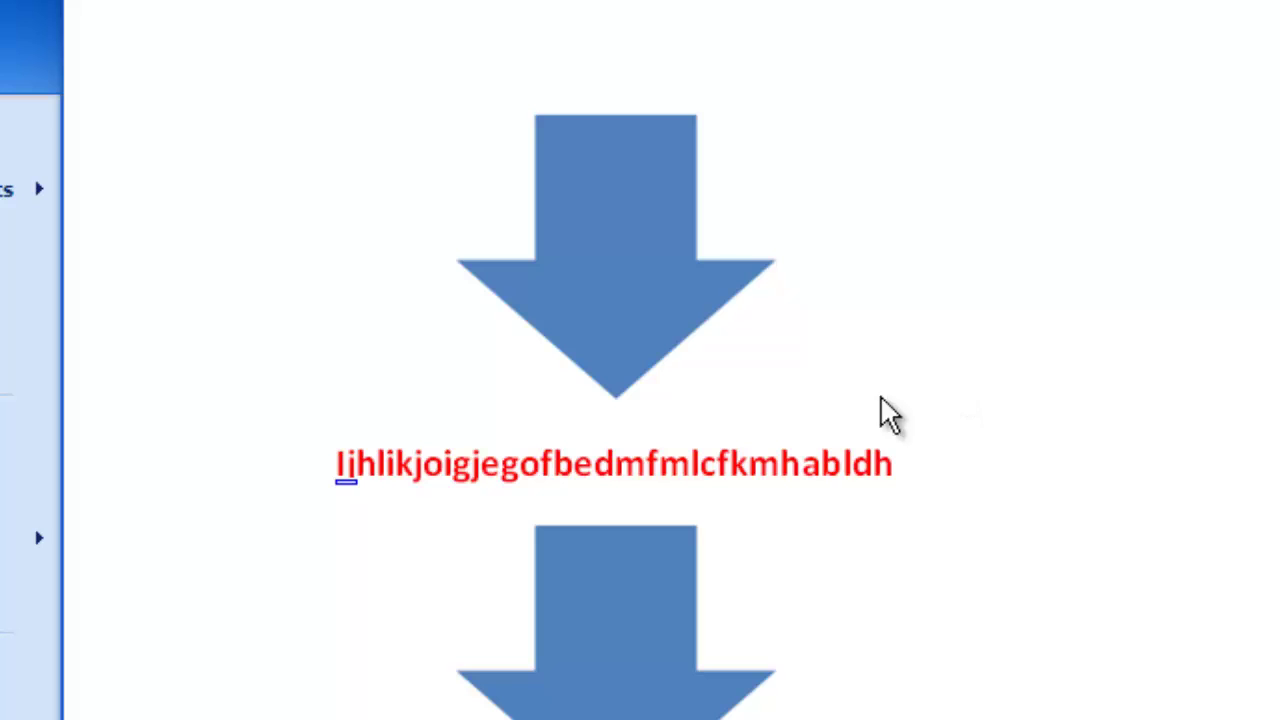
left_click(337, 474)
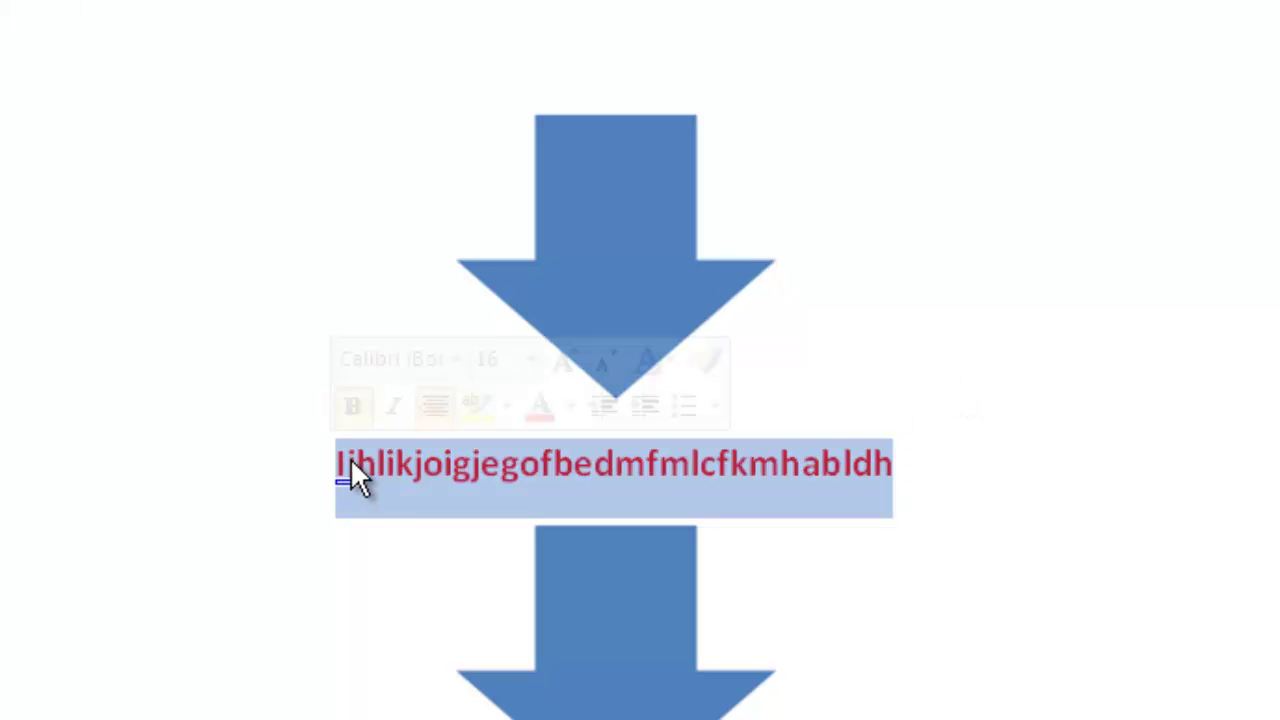
type("lihlikjoigjegofbedmfmlcfkmhabldh")
key("ctrl+z")
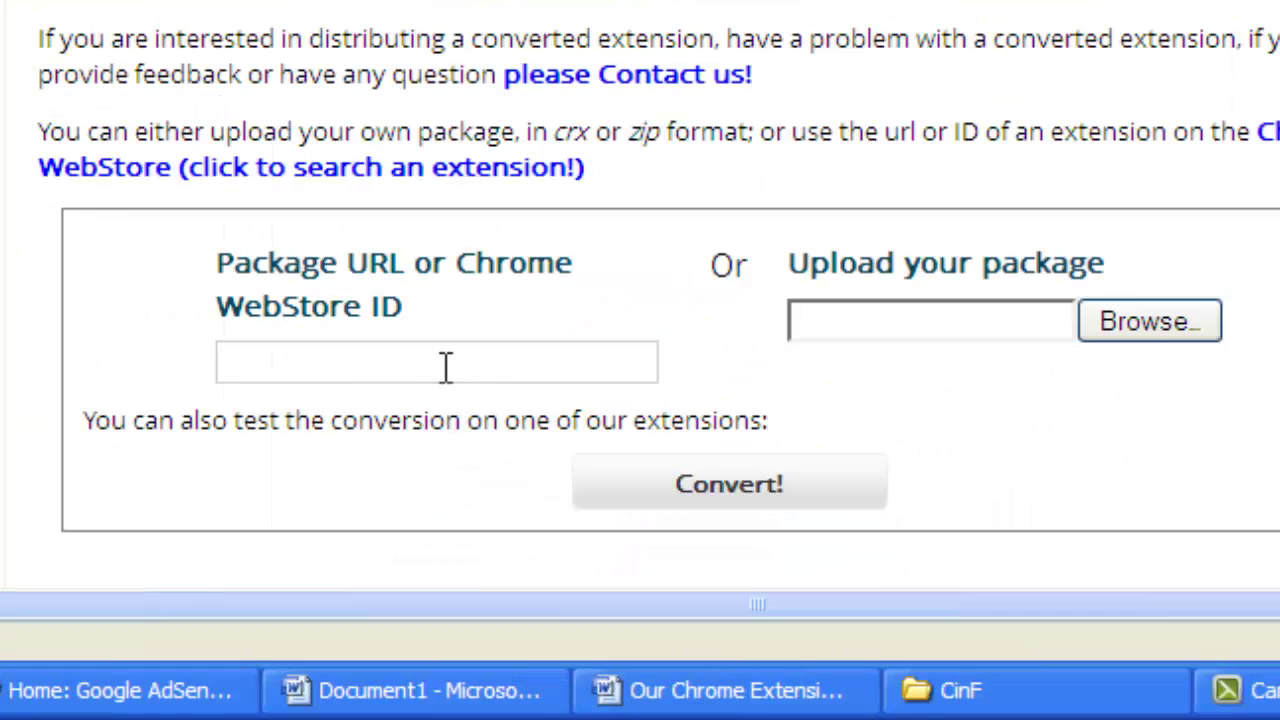
Paste the ESPN Cricinfo WebStore ID into Package URL and run Convert! to get version 1.8.4.1.
left_click(446, 367)
key("ctrl+v")
left_click(703, 382)
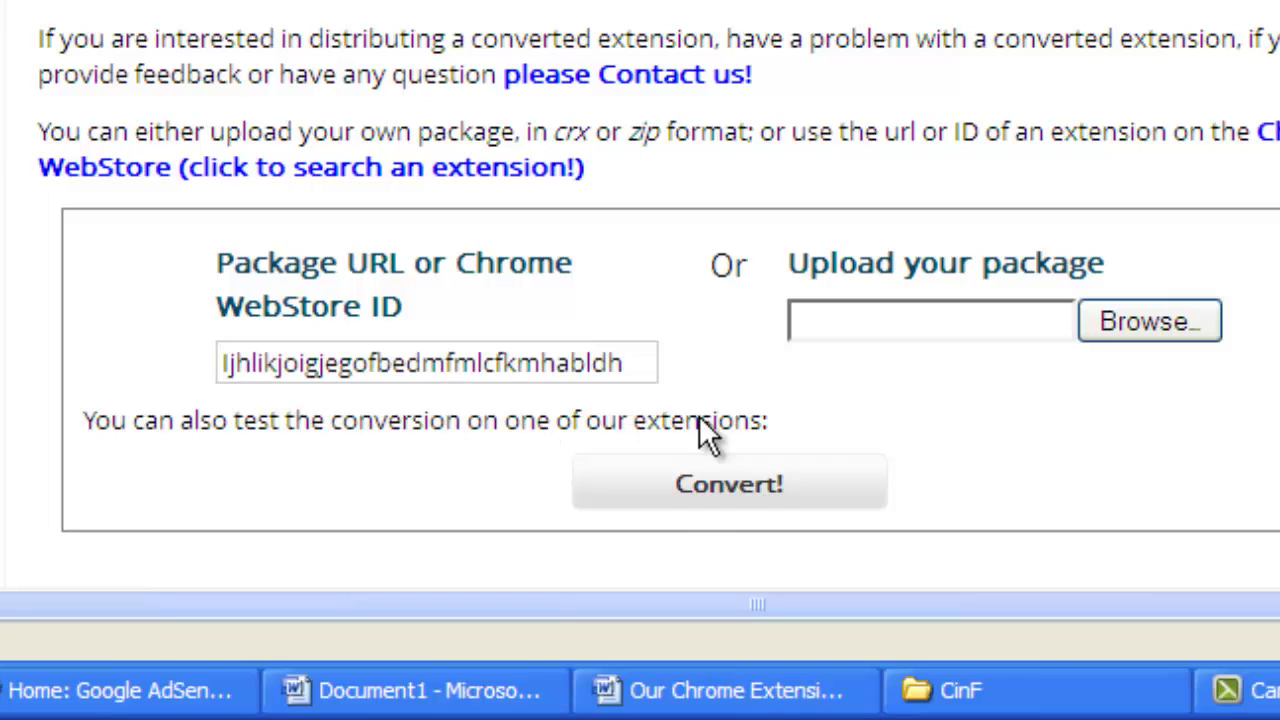
left_click(763, 486)
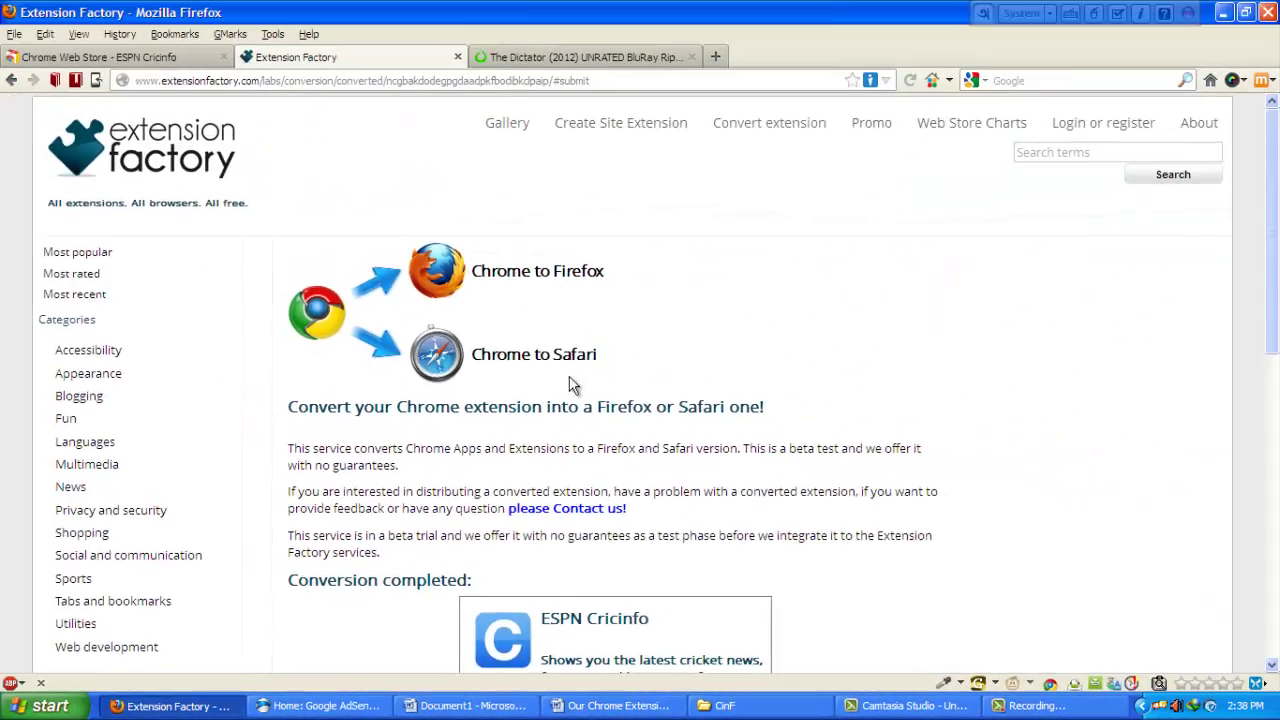
scroll(580, 400, "down", 3)
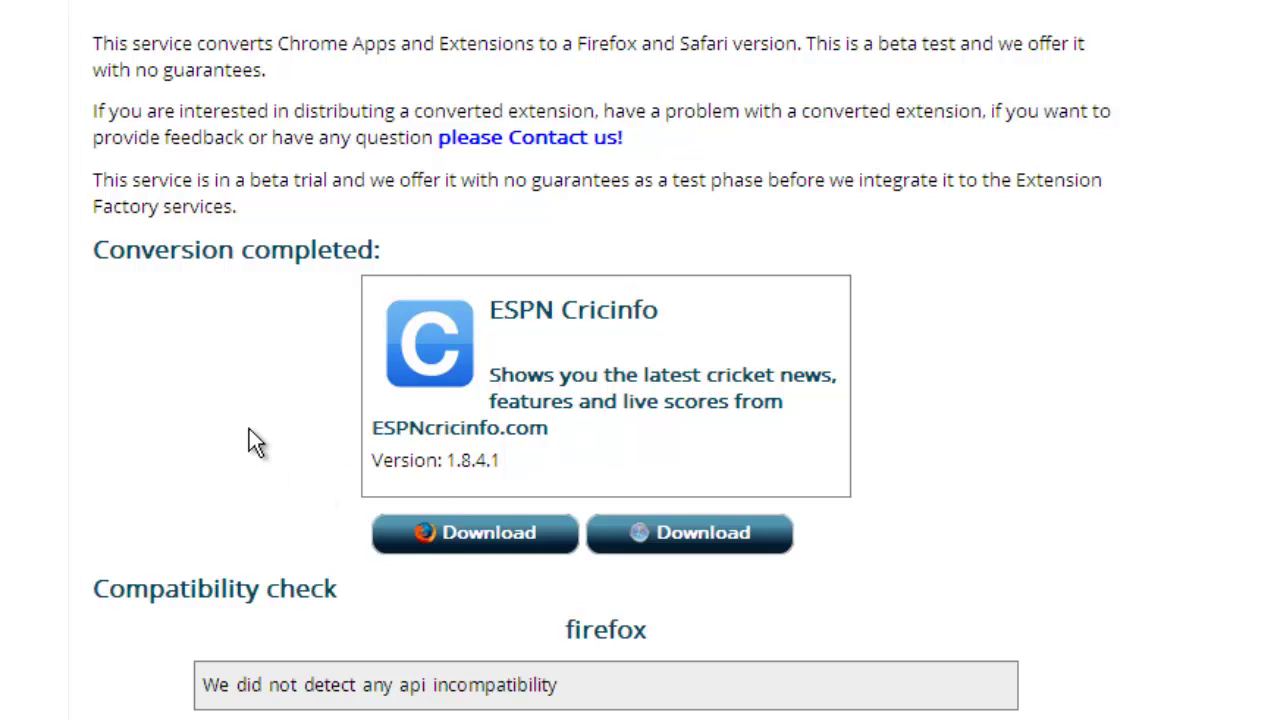
Download the converted Firefox add-on and allow Extension Factory to install software.
left_click(508, 548)
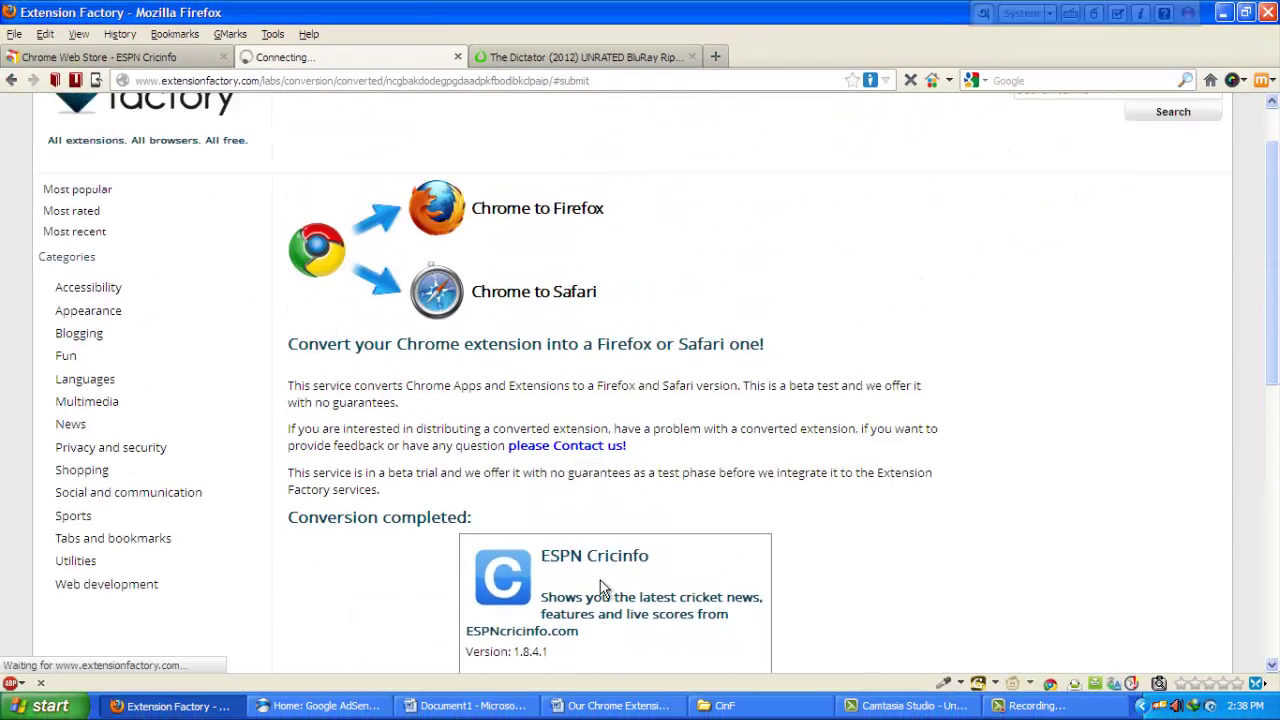
scroll(543, 400, "down", 5)
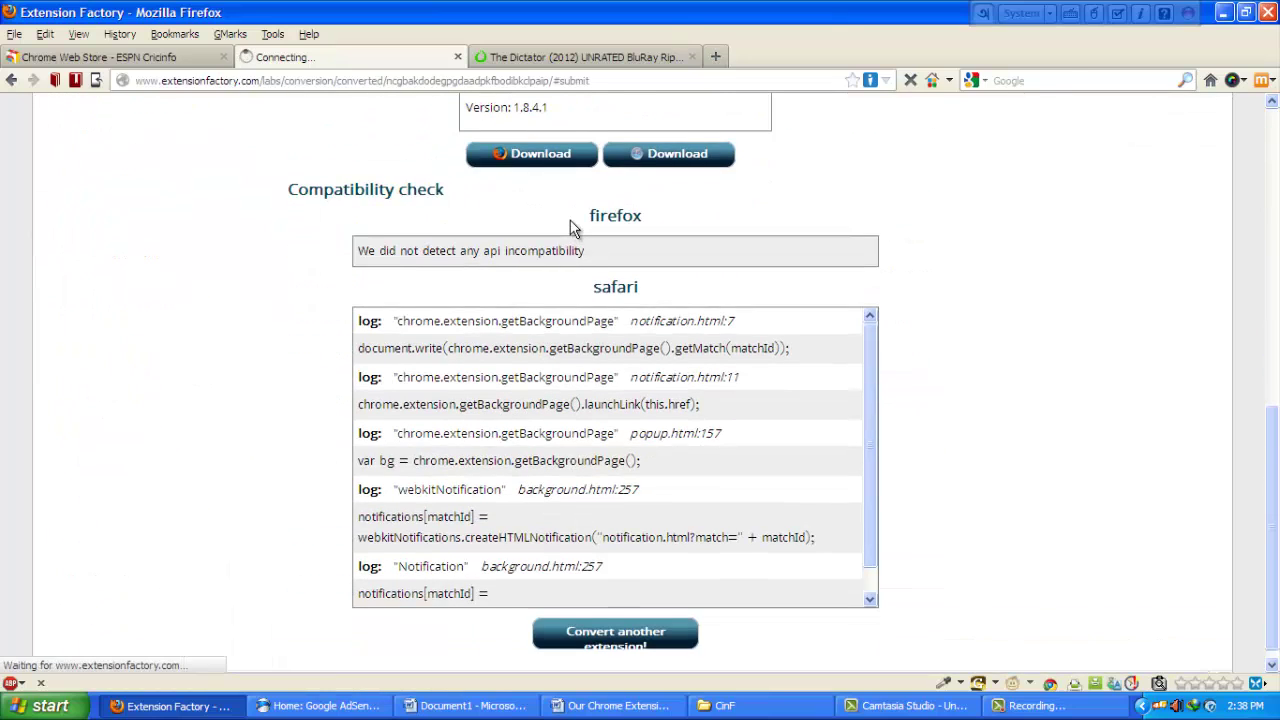
scroll(543, 258, "up", 1)
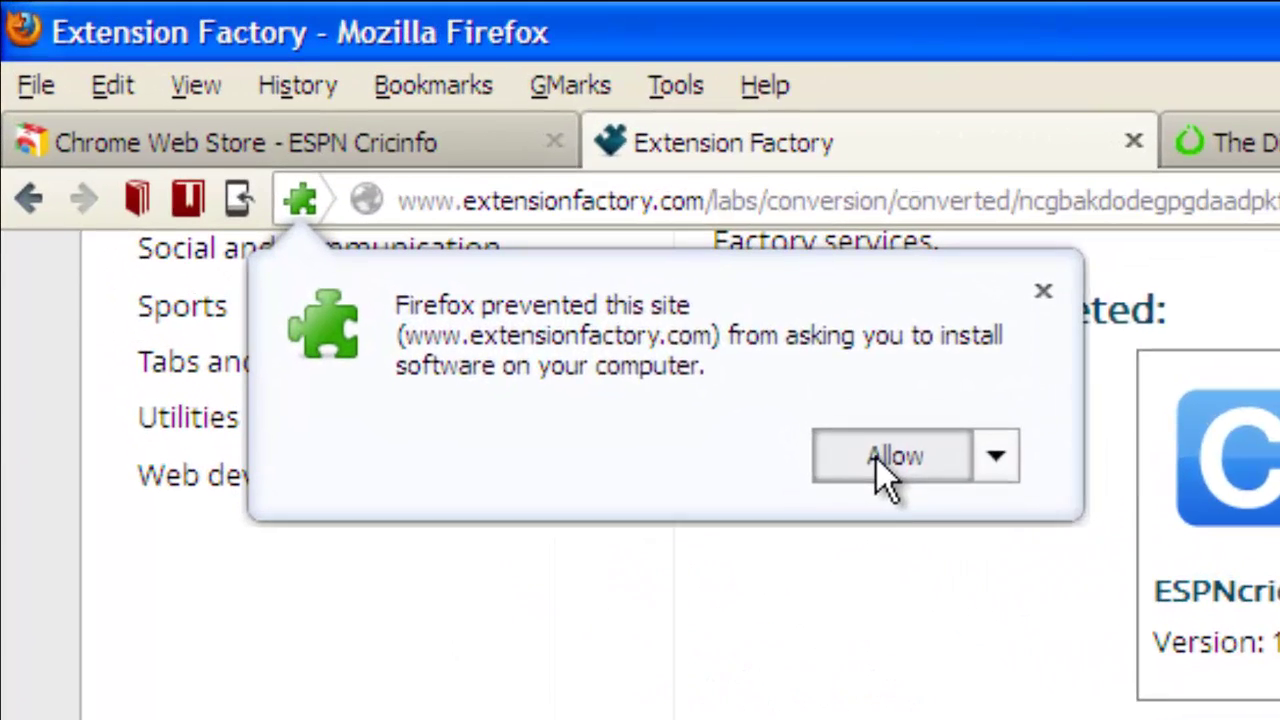
left_click(360, 186)
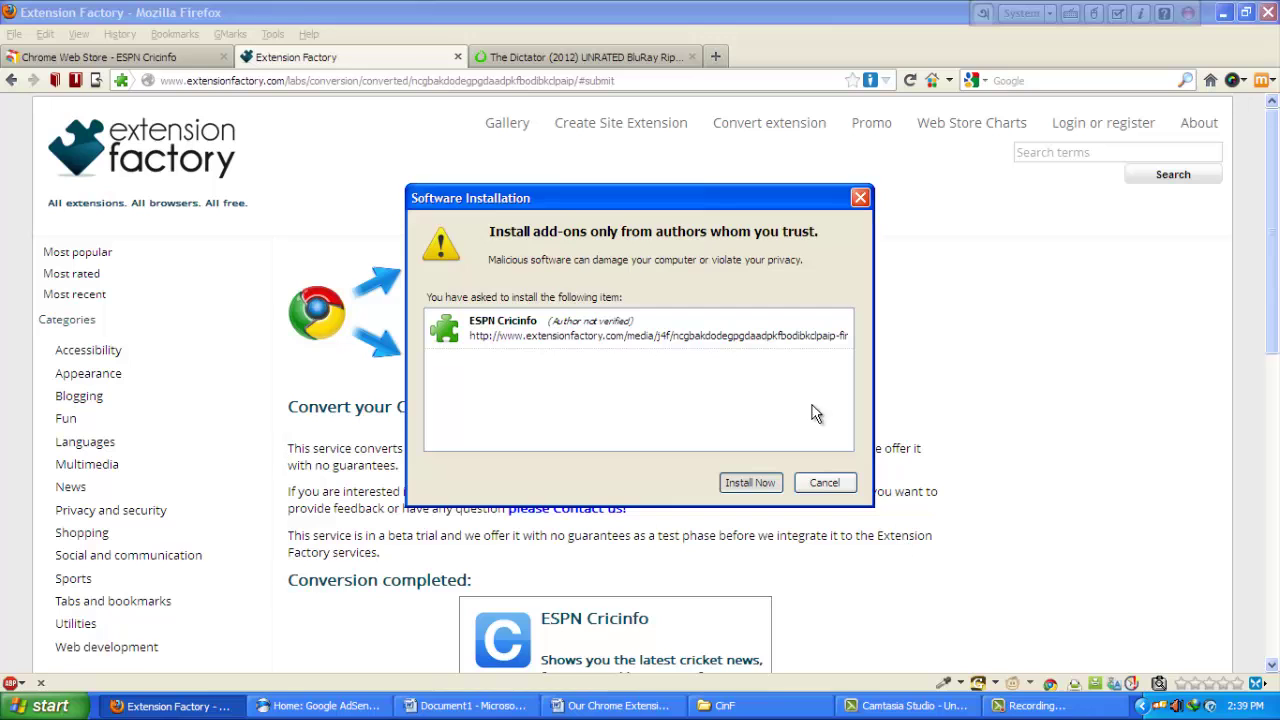
Confirm the ESPN Cricinfo add-on installation and open its live scores popup.
key("Escape")
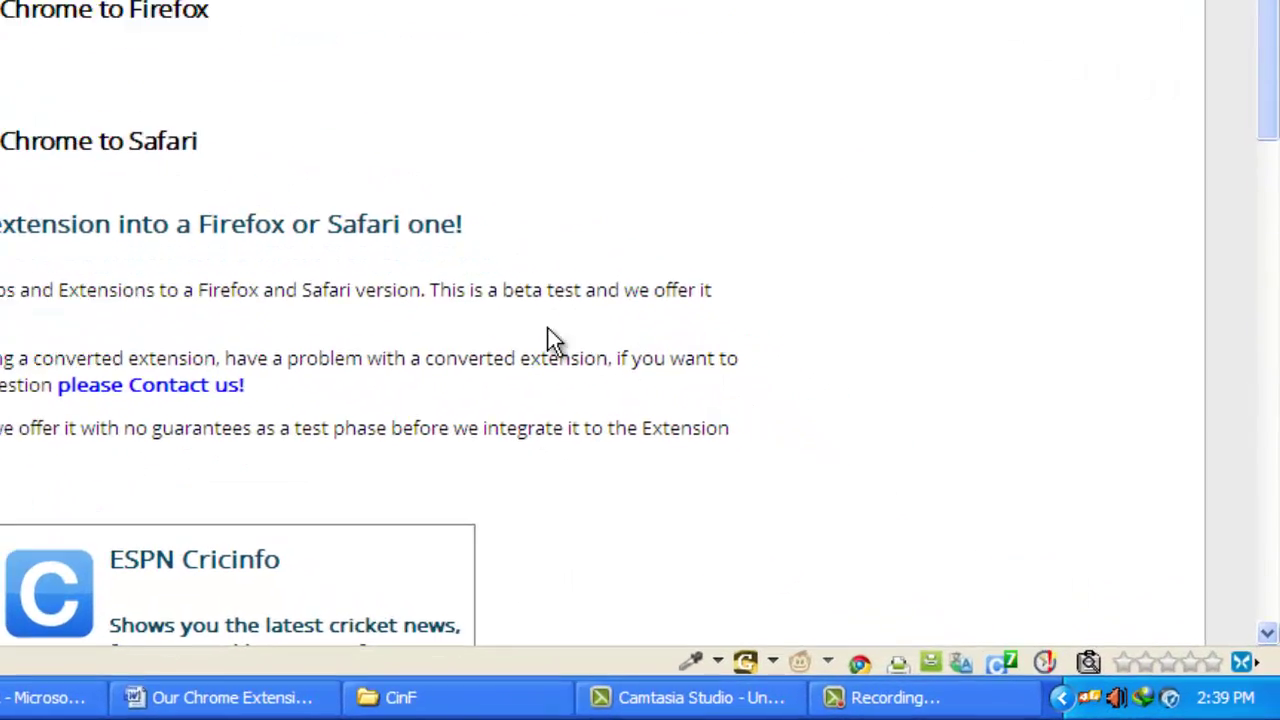
left_click(895, 645)
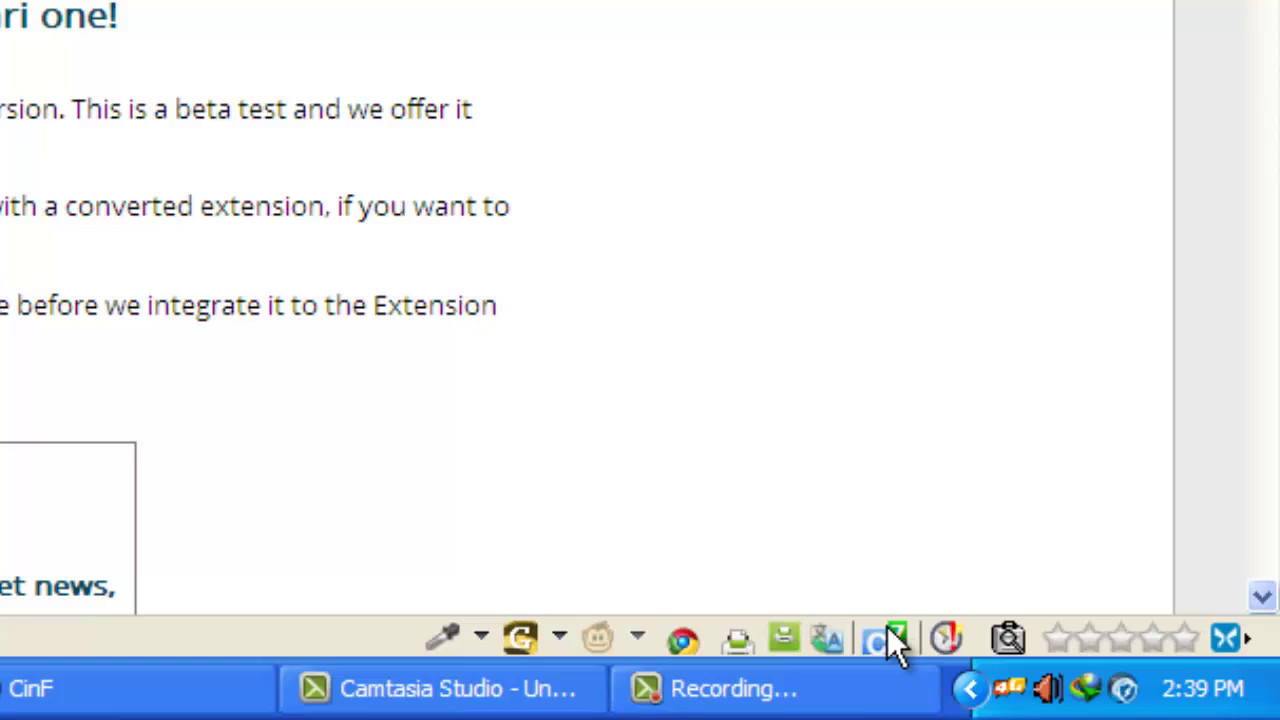
left_click(889, 630)
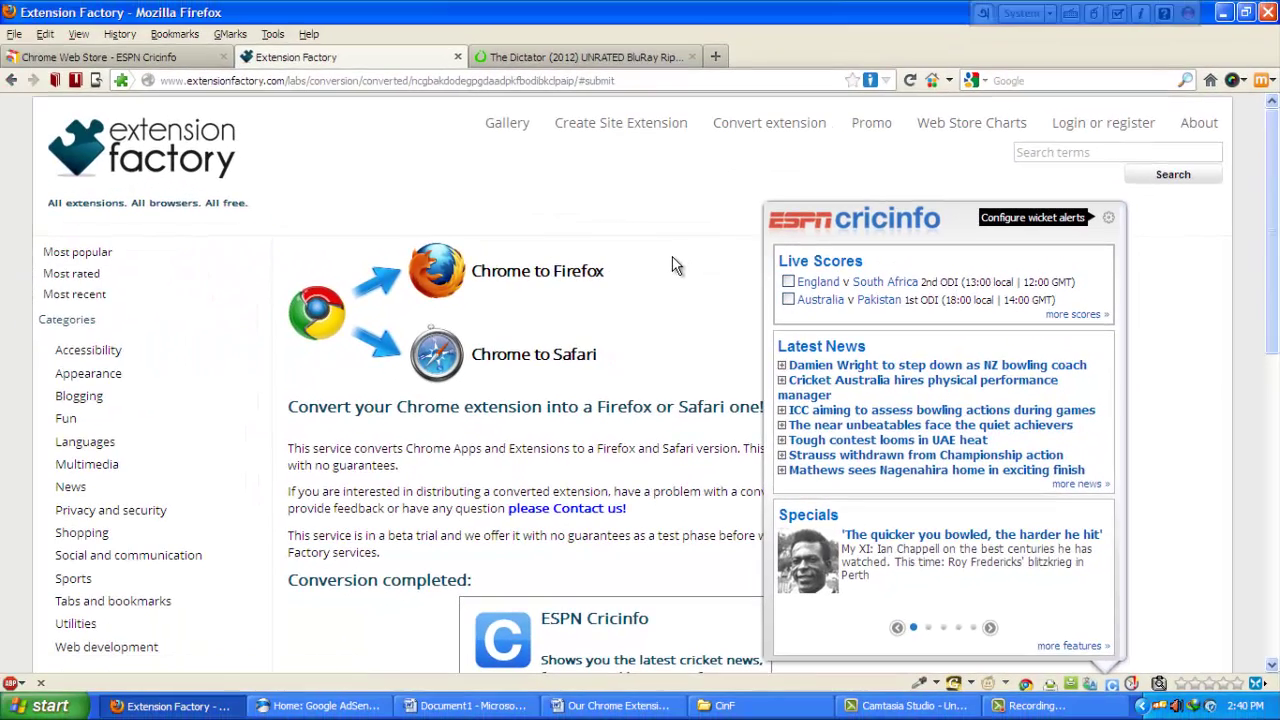
Close the ESPN Cricinfo popup and scroll the Conversion completed page.
left_click(643, 251)
scroll(659, 433, "down", 5)
scroll(660, 438, "down", 4)
scroll(655, 437, "up", 6)
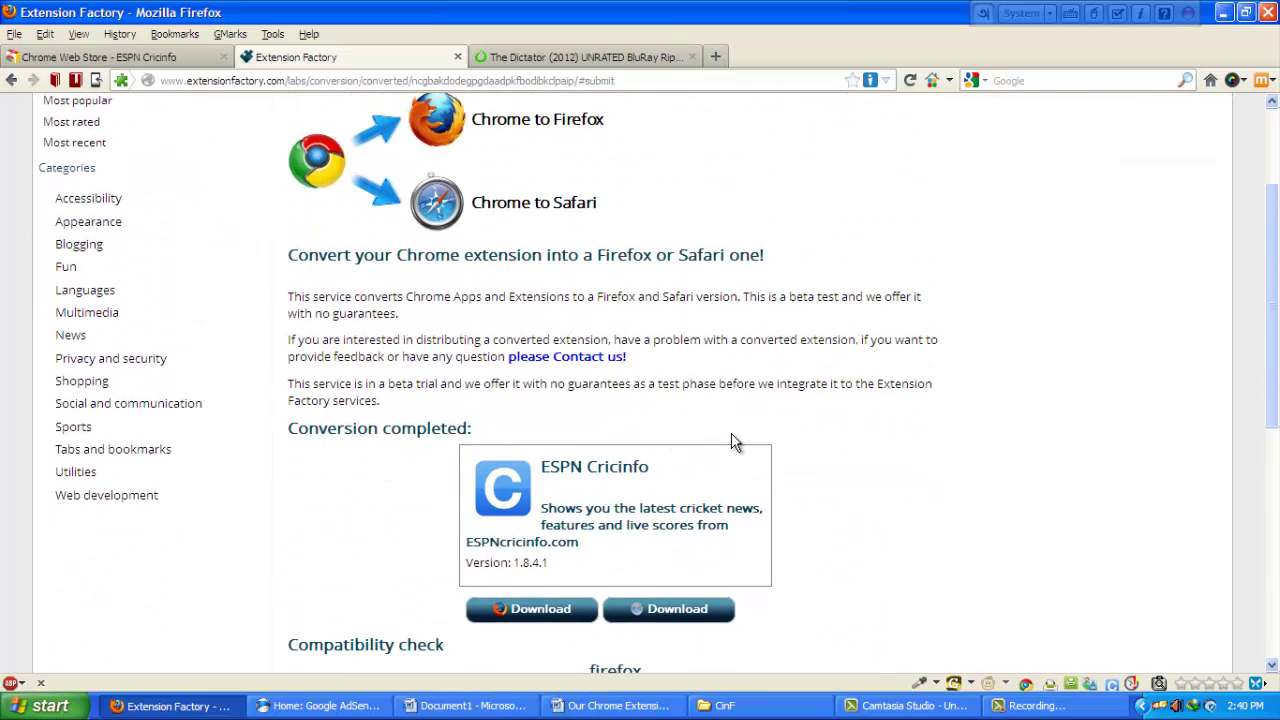
Highlight and clear phrases on the beta-trial line and the distributing sentence.
left_click_drag(728, 384, 438, 385)
left_click(534, 388)
left_click_drag(424, 340, 478, 340)
left_click(729, 342)
left_click_drag(685, 339, 614, 339)
left_click(688, 333)
left_click_drag(752, 339, 652, 341)
left_click(715, 345)
scroll(778, 363, "down", 5)
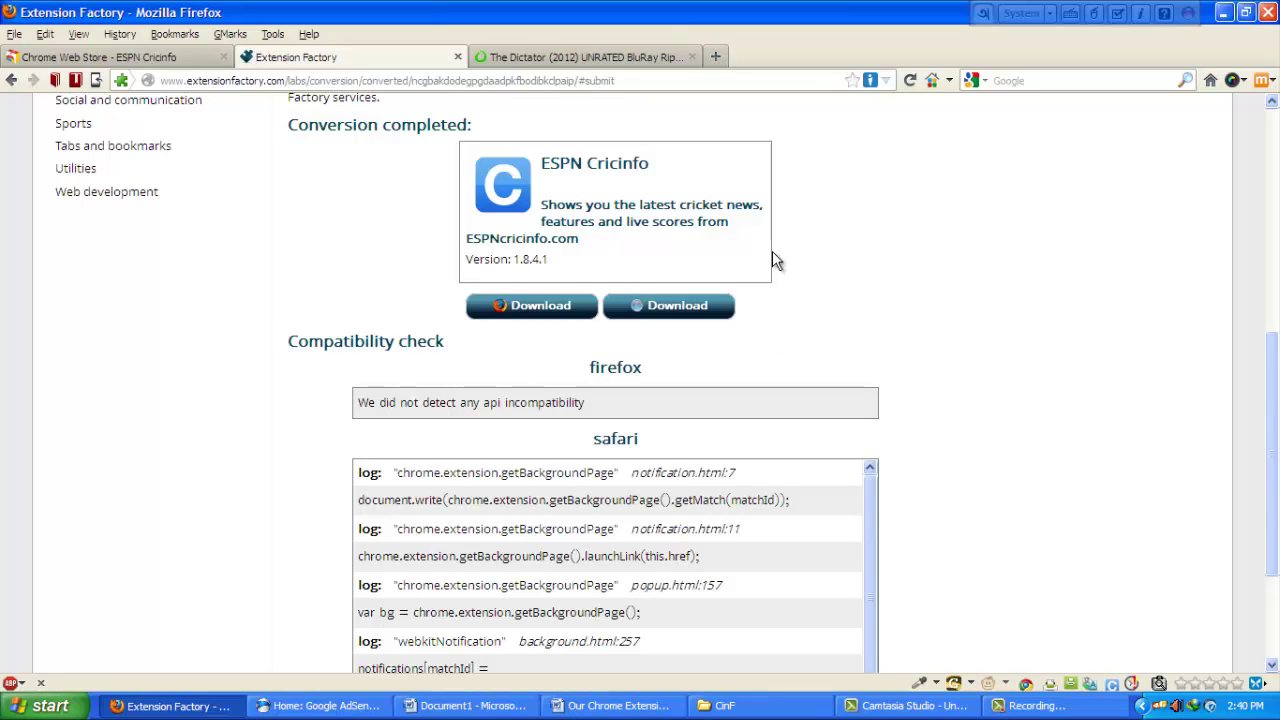
scroll(817, 304, "up", 8)
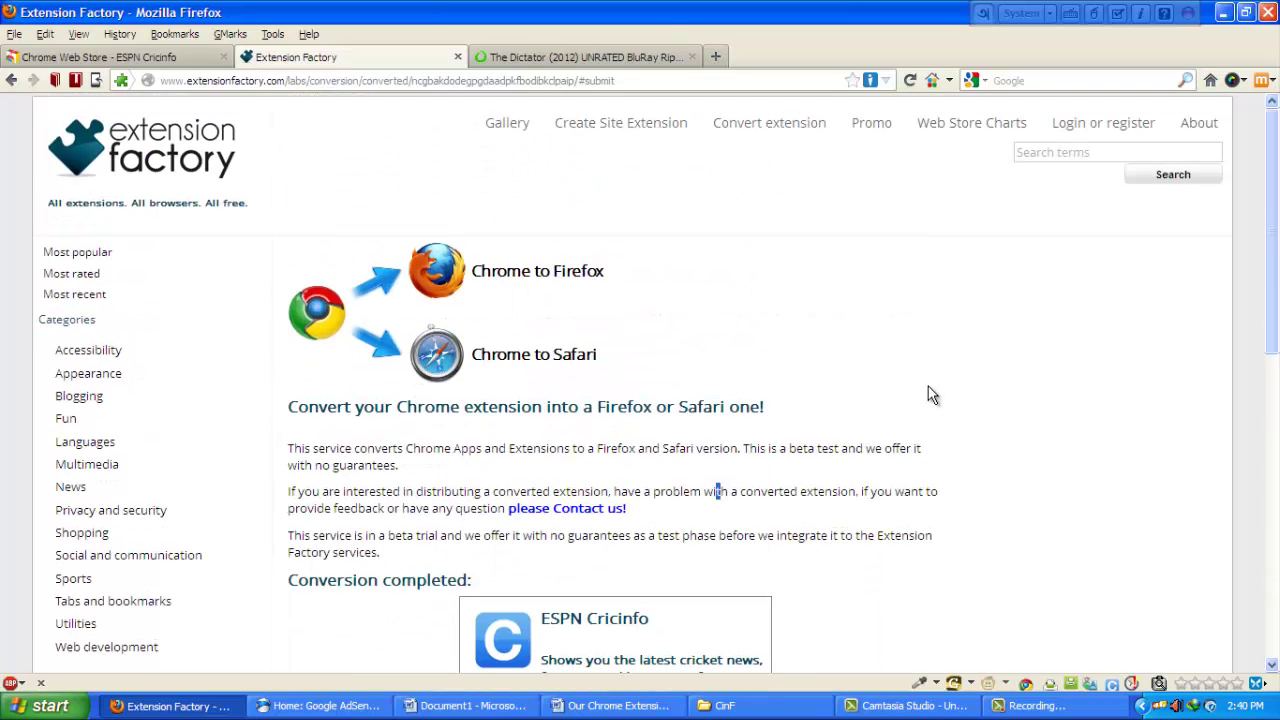